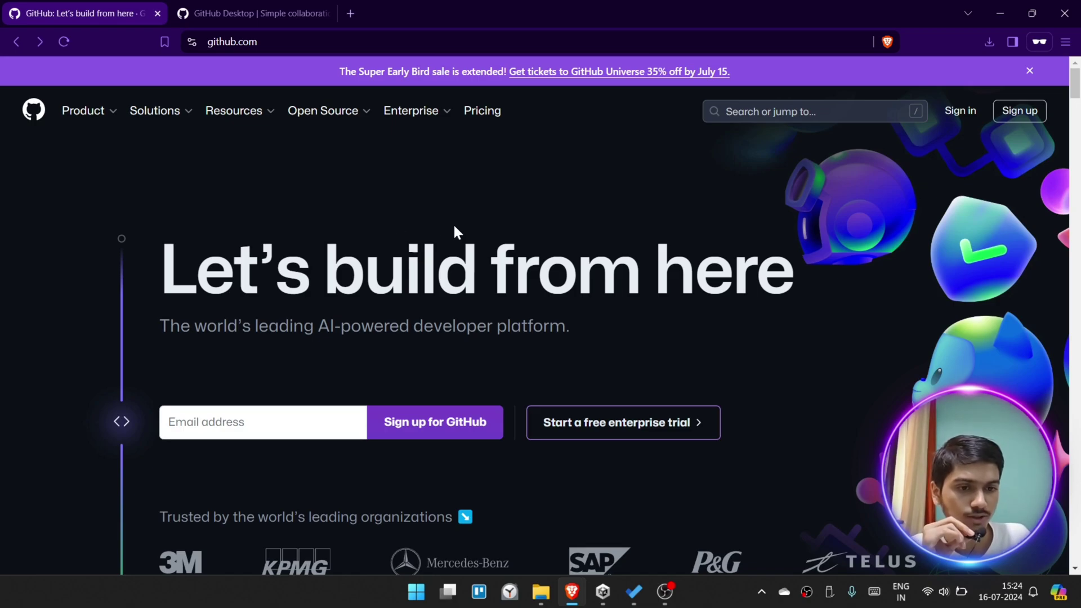
Step: In the GitHub Desktop tab, go to the Windows download page at desktop.github.com/download
left_click(273, 12)
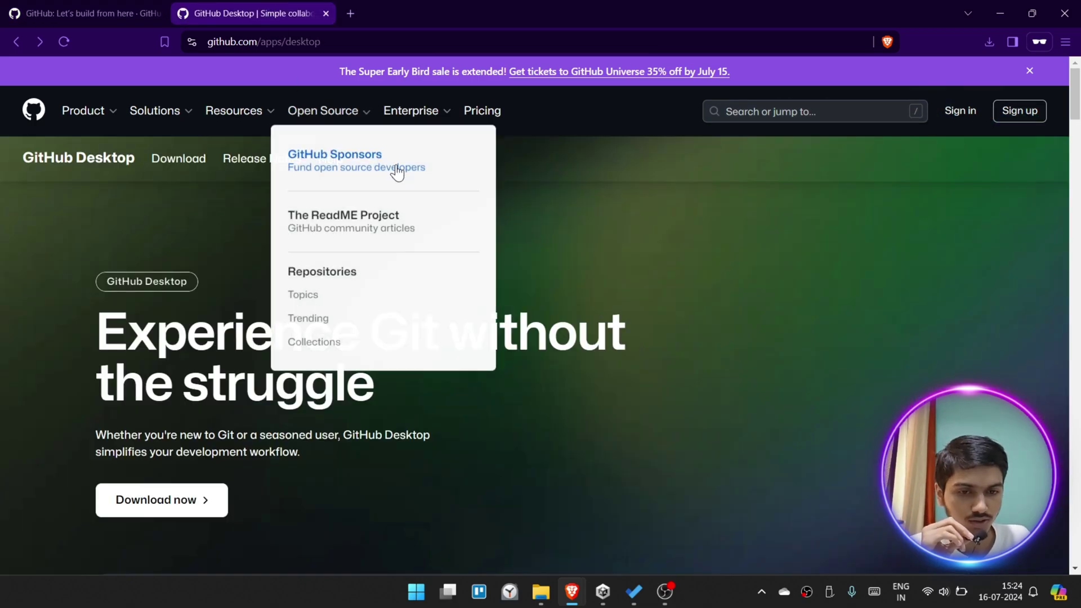
scroll(421, 249, "down", 2)
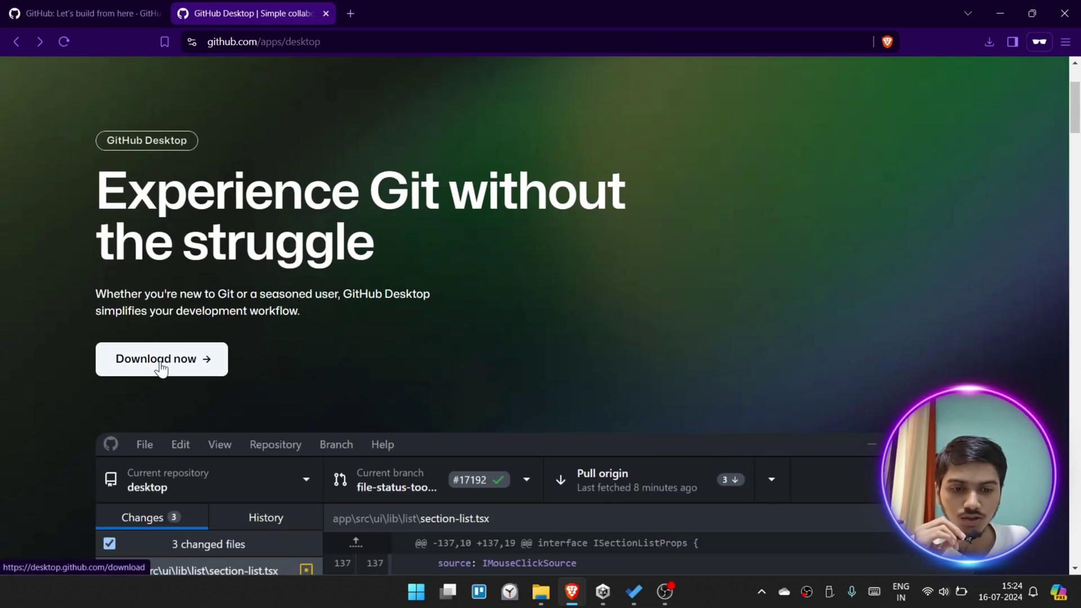
scroll(331, 241, "down", 1)
scroll(338, 225, "down", 2)
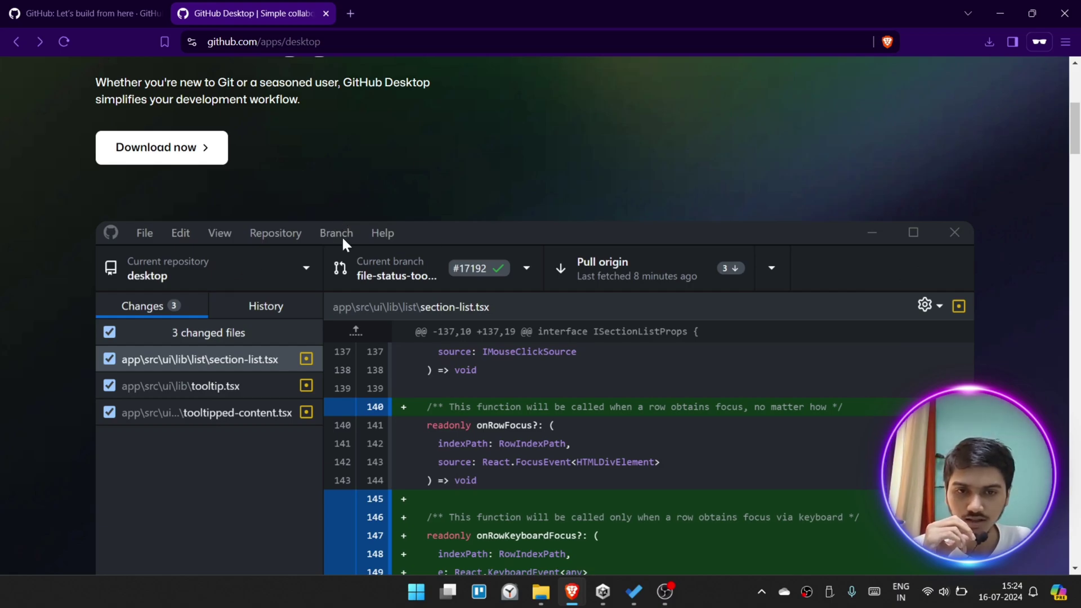
scroll(302, 289, "up", 2)
left_click(183, 287)
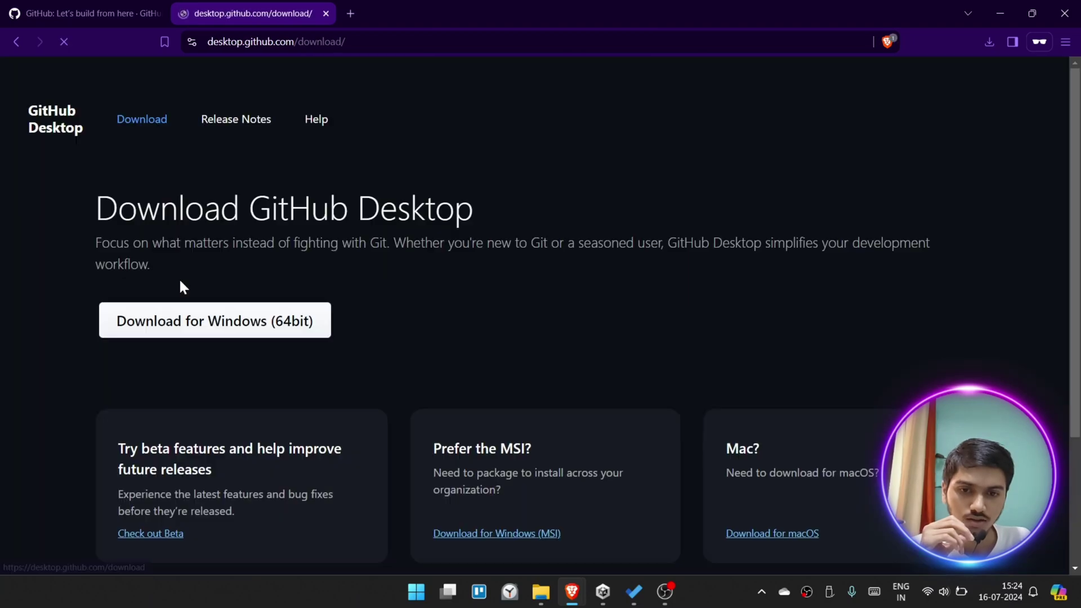
scroll(484, 206, "down", 3)
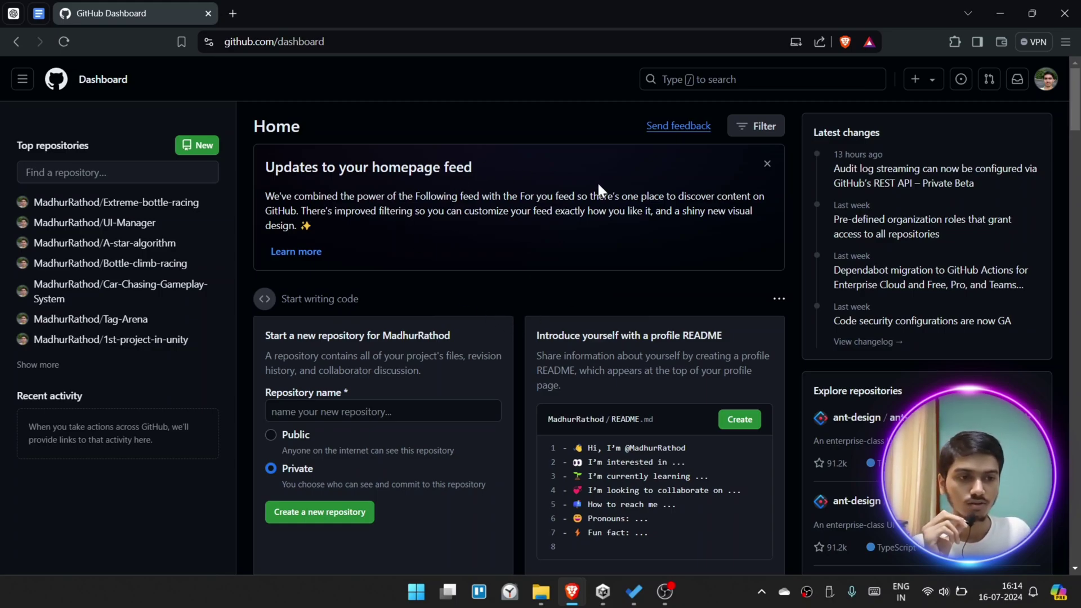
Step: Go from the dashboard through the account menu and your profile to the Repositories tab
left_click(23, 80)
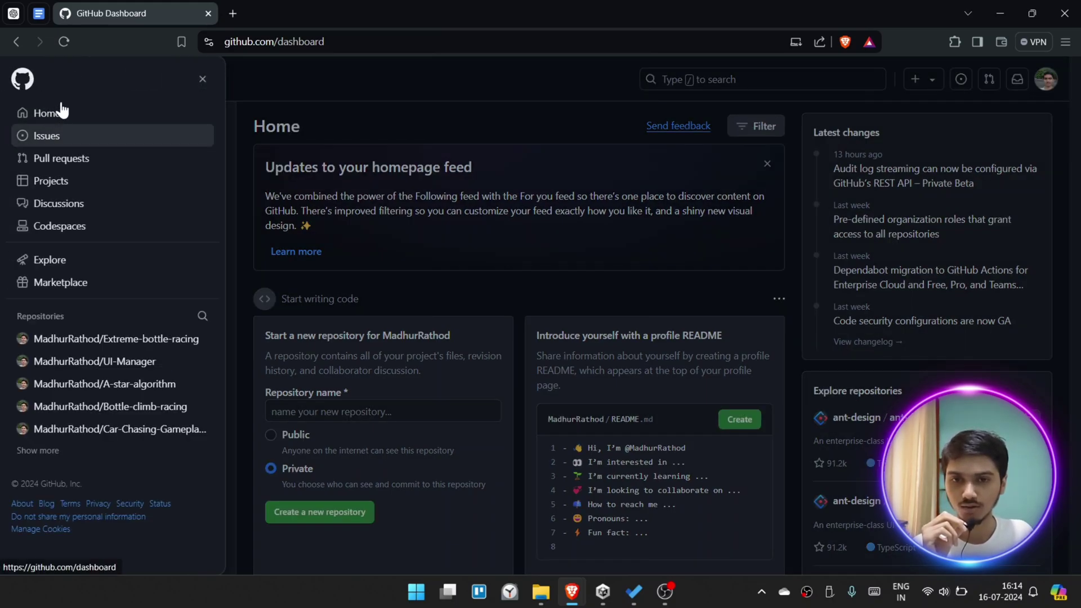
left_click(60, 113)
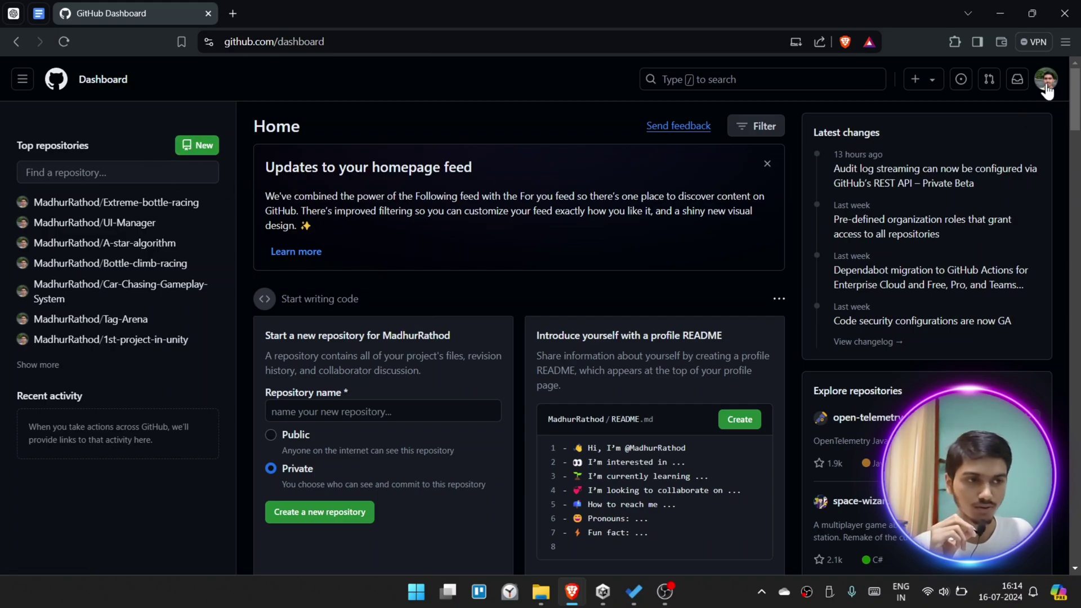
left_click(1045, 80)
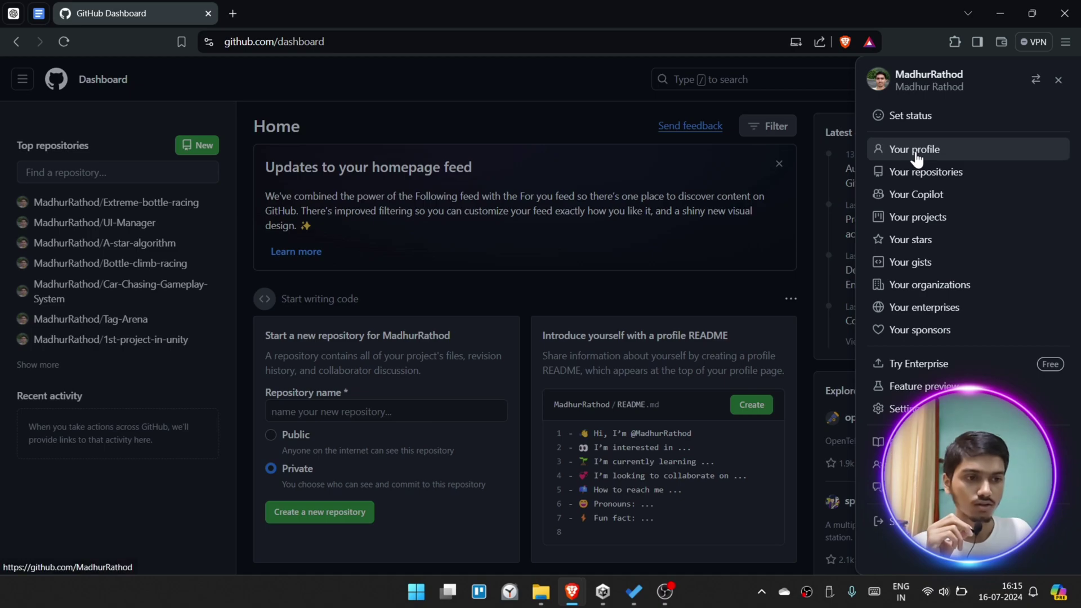
left_click(915, 150)
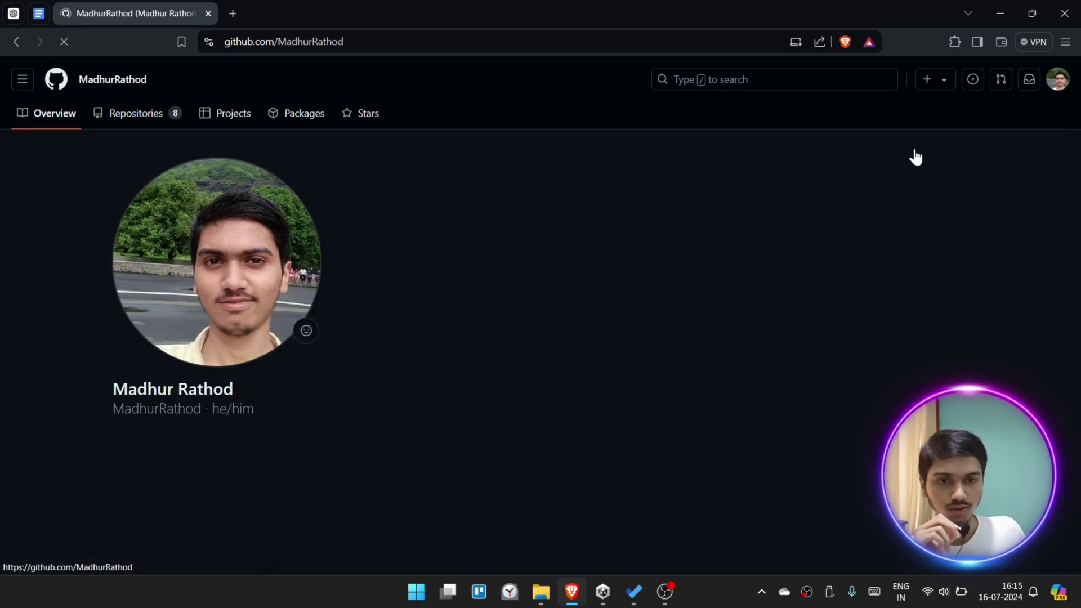
left_click(142, 115)
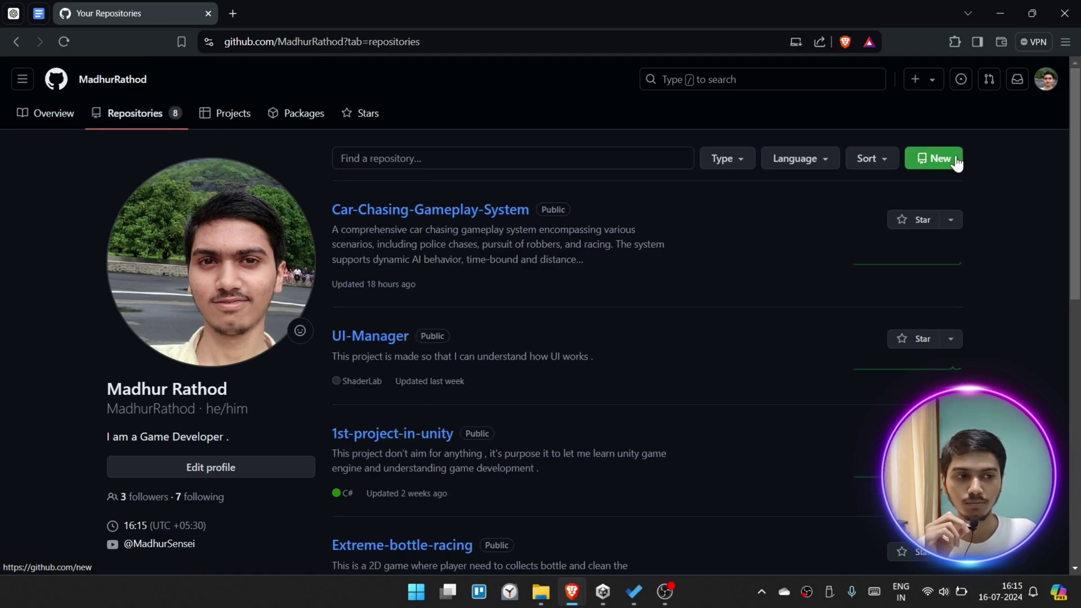
Step: Start a new repository and enter 'example' as its name
left_click(937, 160)
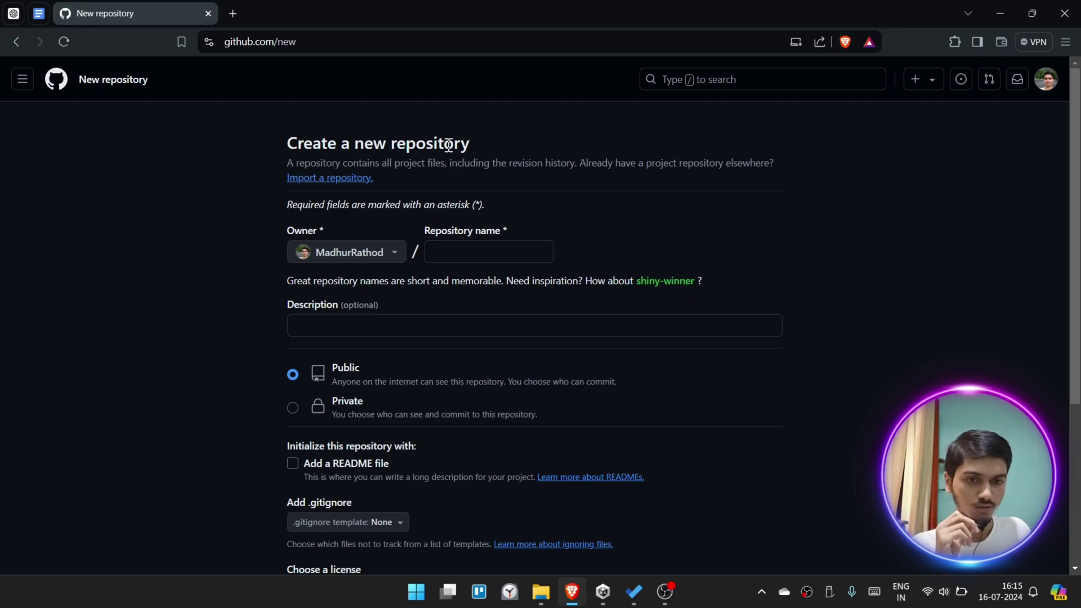
scroll(622, 275, "down", 5)
scroll(623, 276, "up", 3)
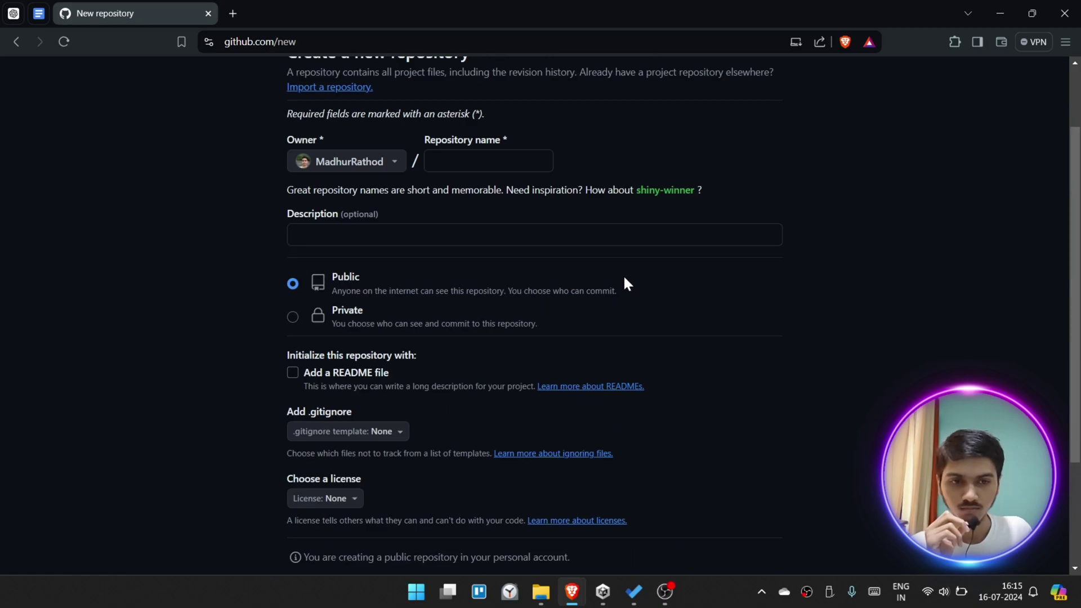
scroll(624, 277, "up", 2)
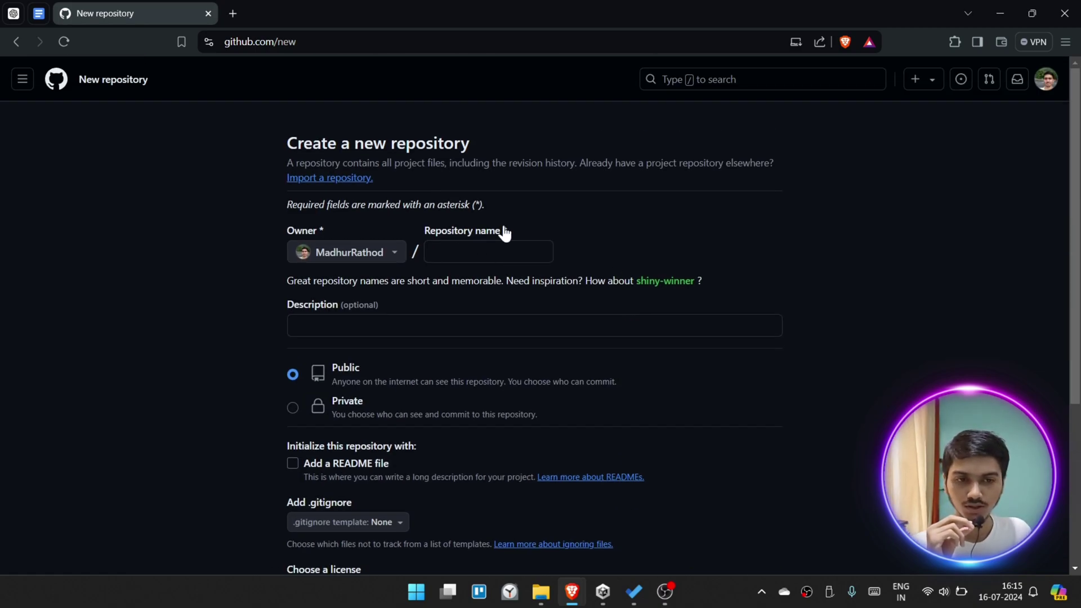
left_click(497, 256)
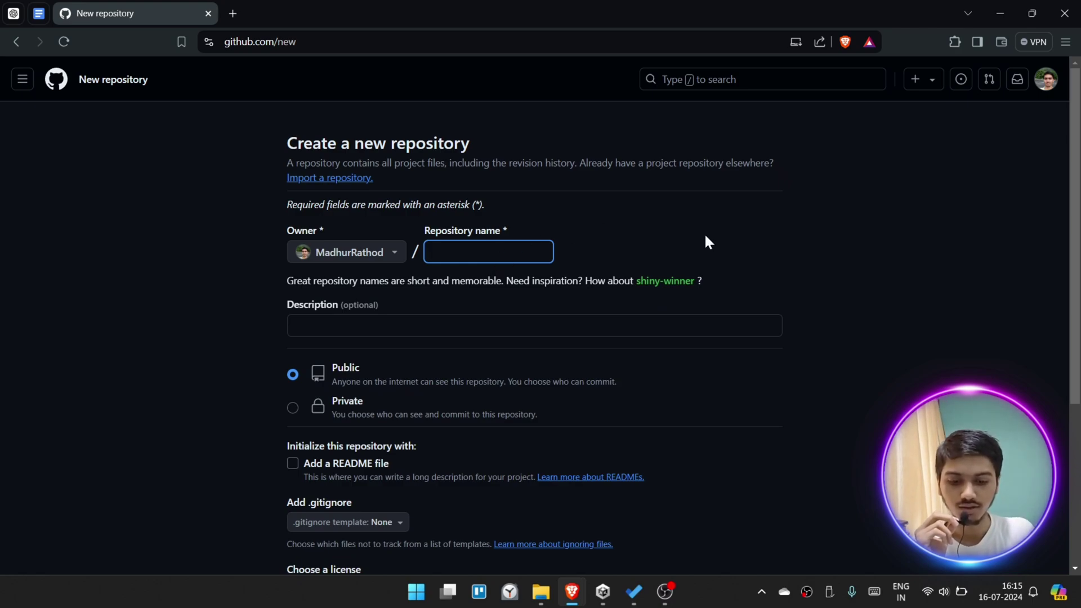
type("example")
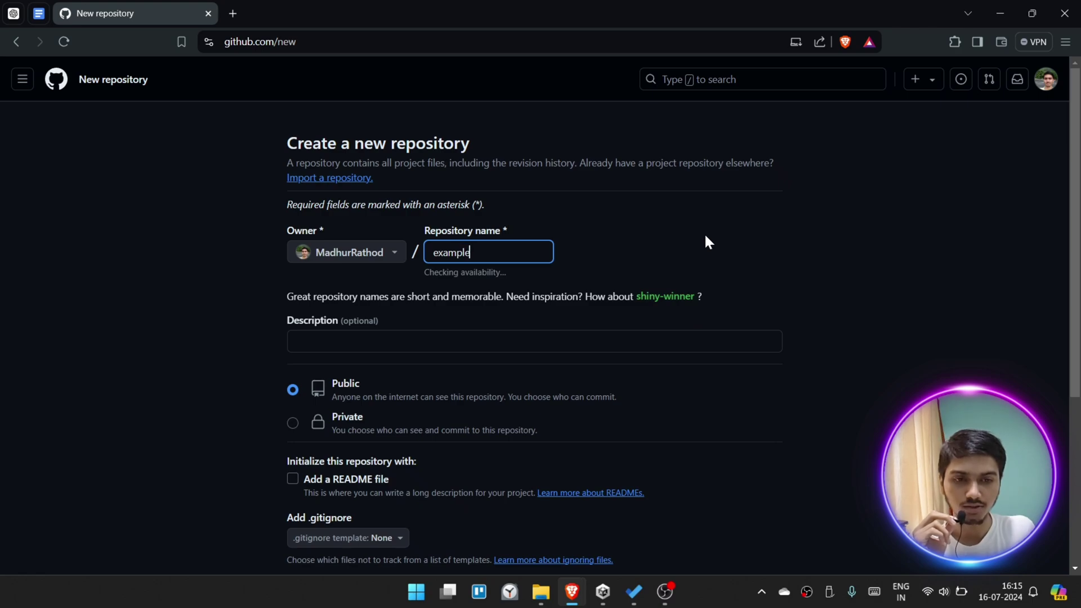
Step: Set the repository description to 'this is just an example' using the autocomplete suggestion
left_click(522, 337)
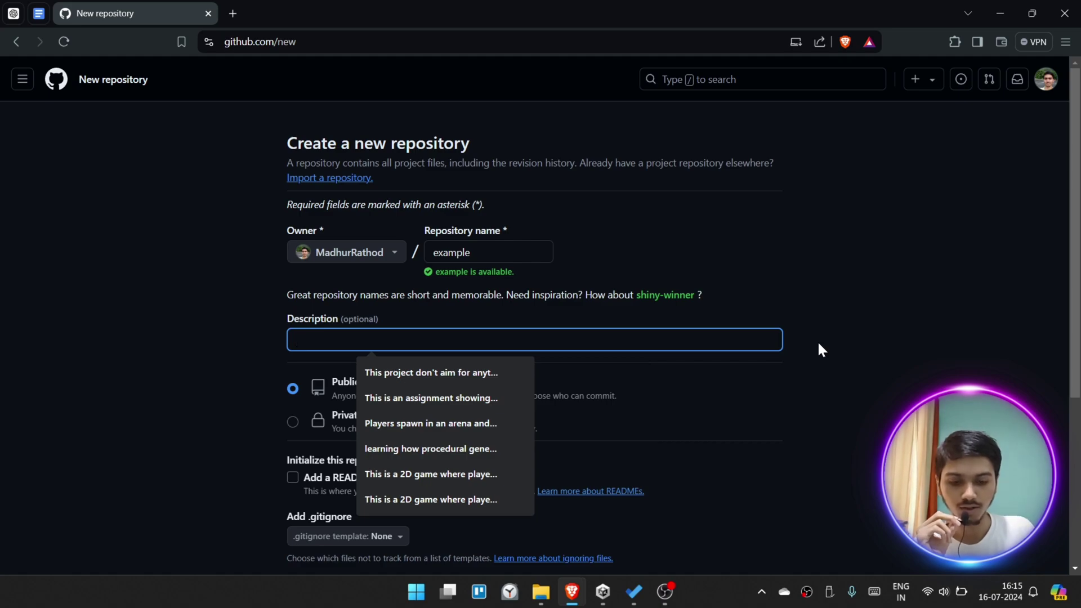
type("this ")
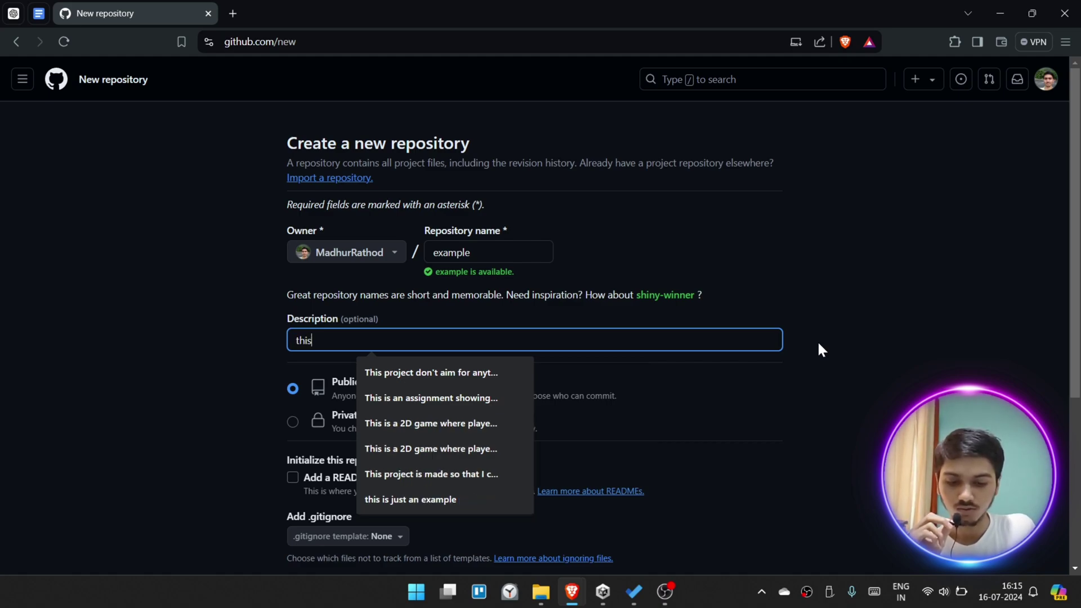
type("is ")
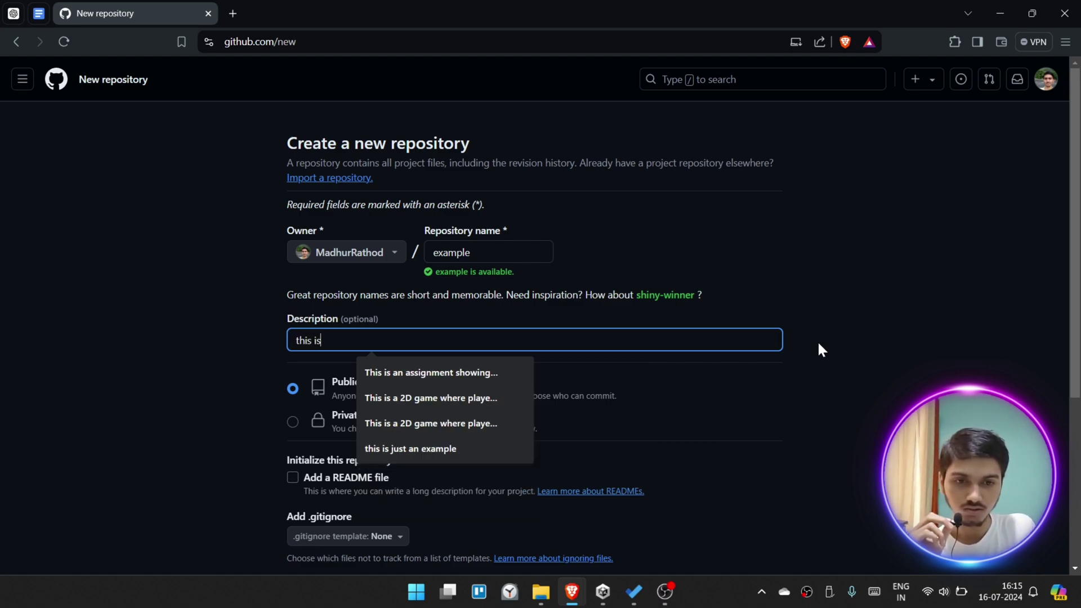
type("just an example")
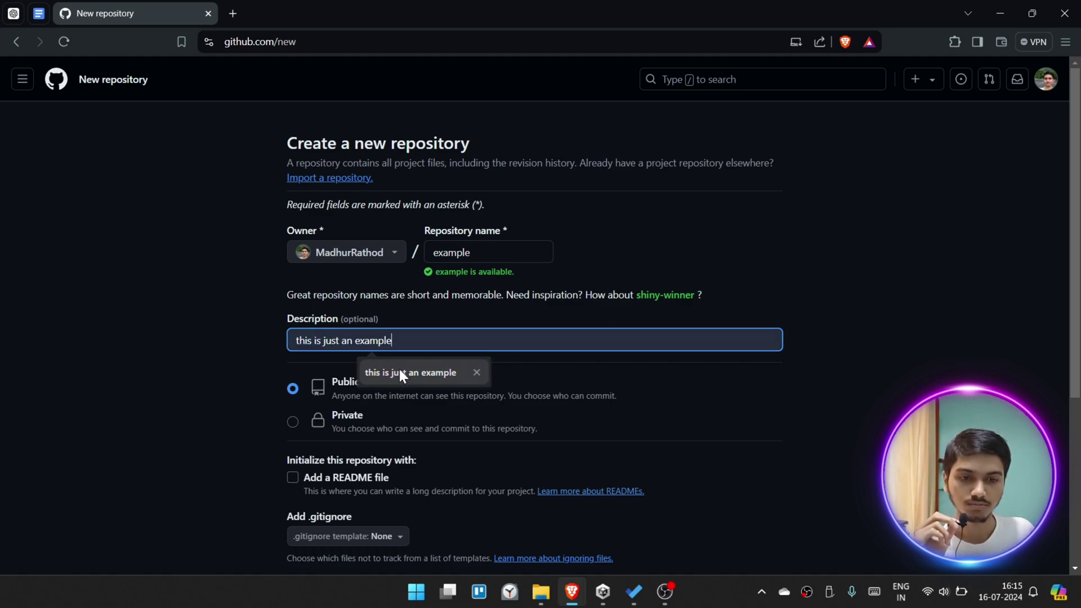
left_click(401, 371)
scroll(704, 309, "down", 1)
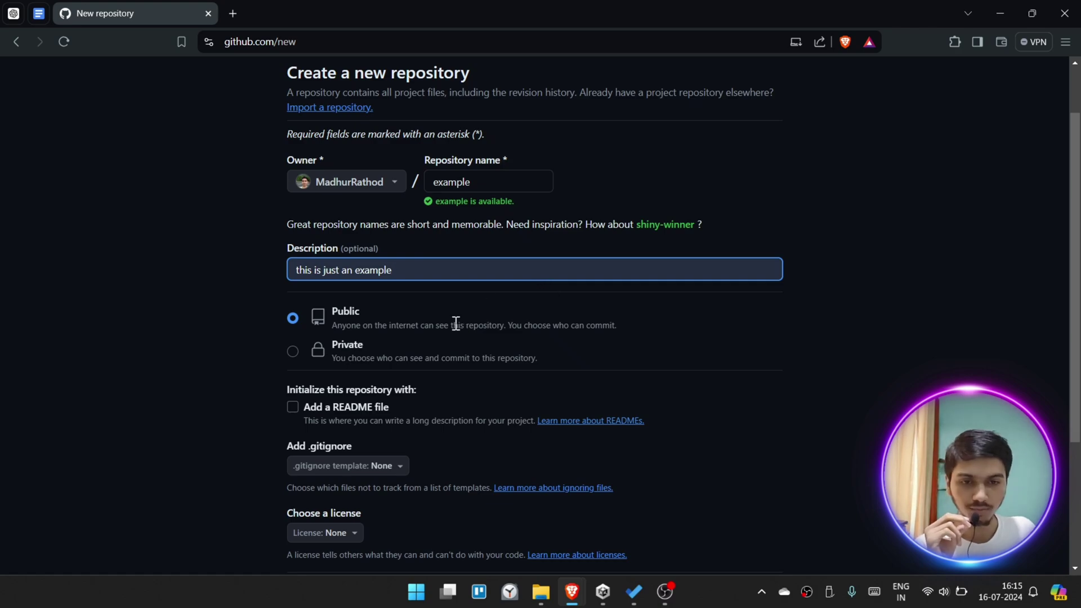
scroll(356, 272, "down", 1)
scroll(356, 272, "down", 1)
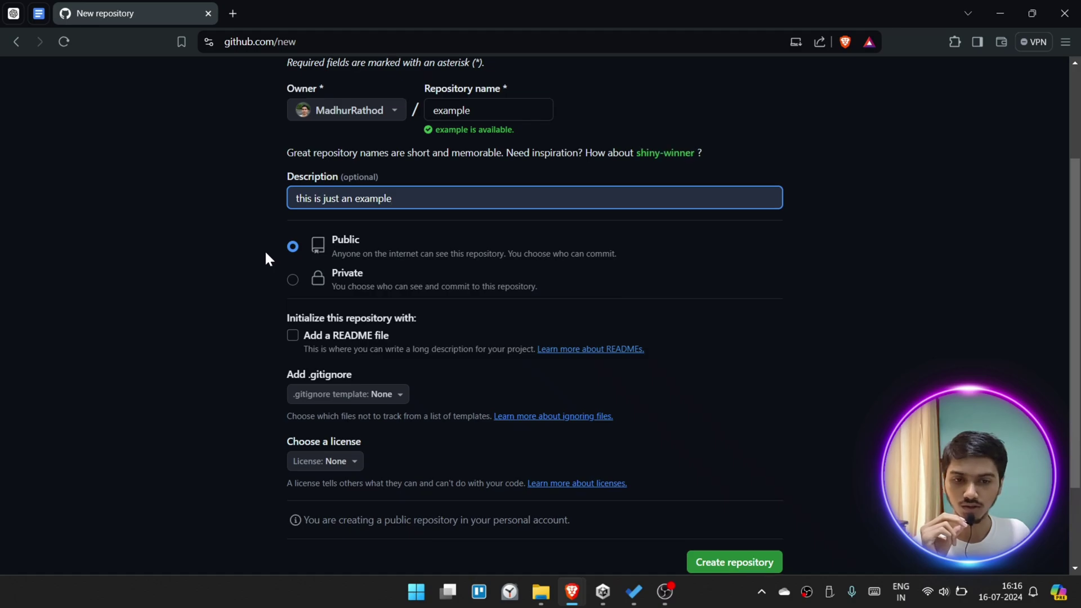
Step: Keep visibility Public and tick 'Add a README file'
scroll(265, 253, "down", 3)
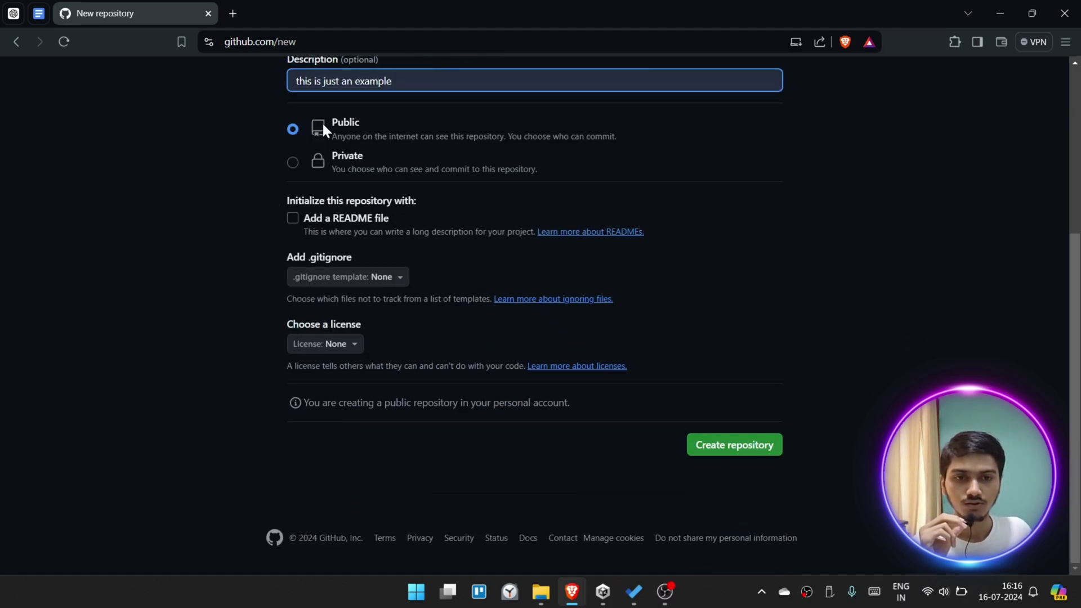
left_click(292, 132)
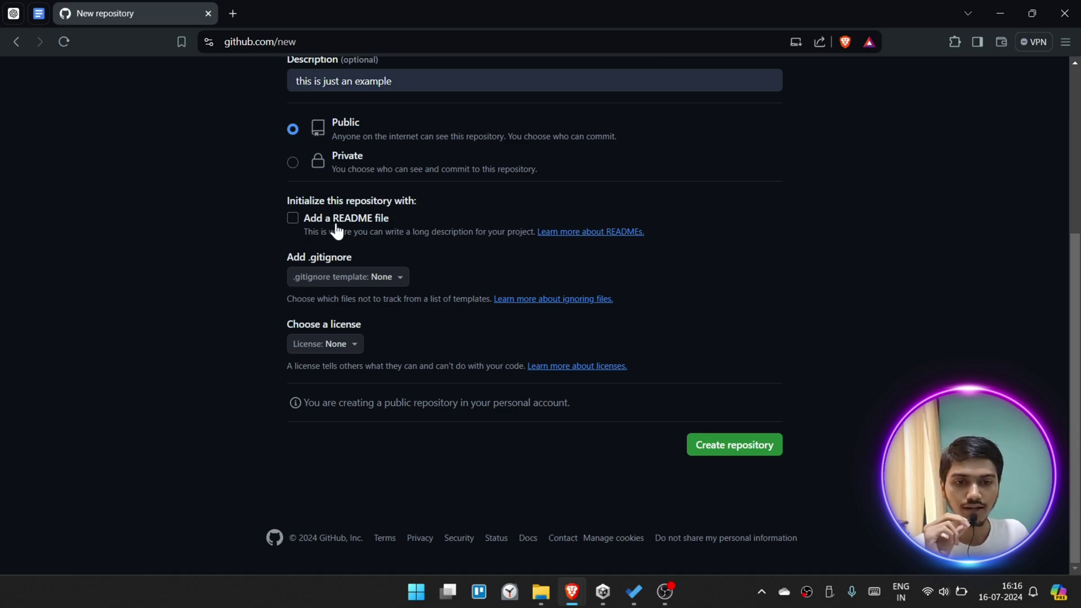
left_click(289, 223)
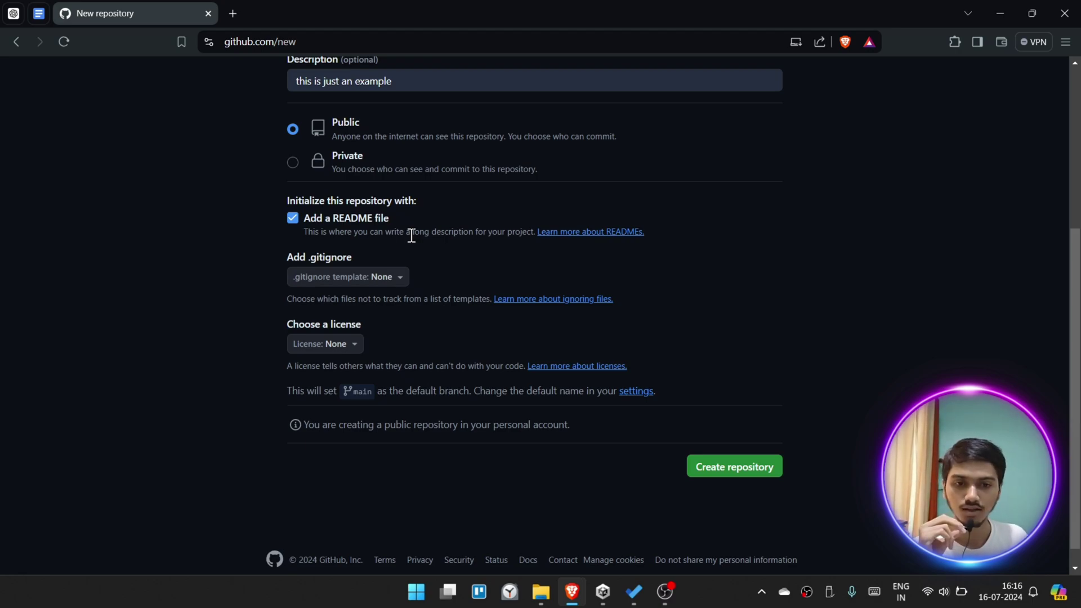
scroll(412, 235, "down", 1)
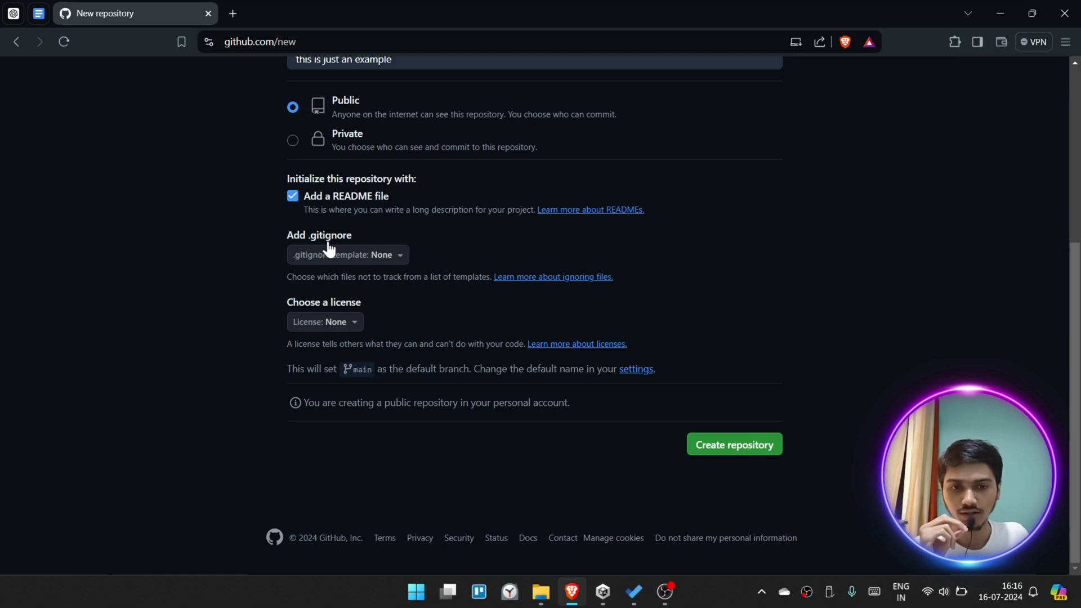
Step: Choose the Unity .gitignore template
left_click(377, 256)
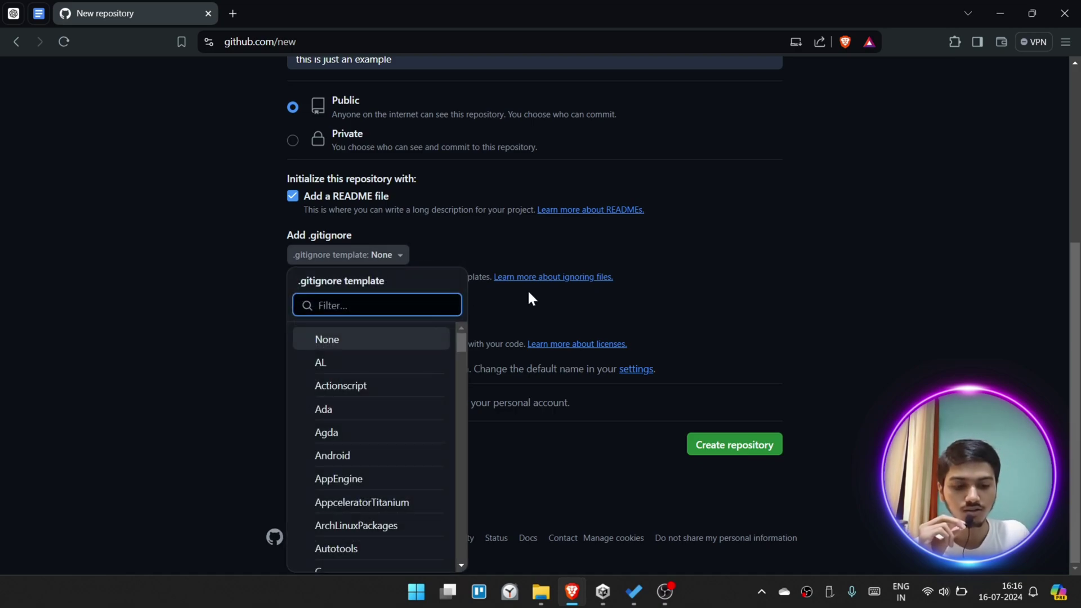
type("unity")
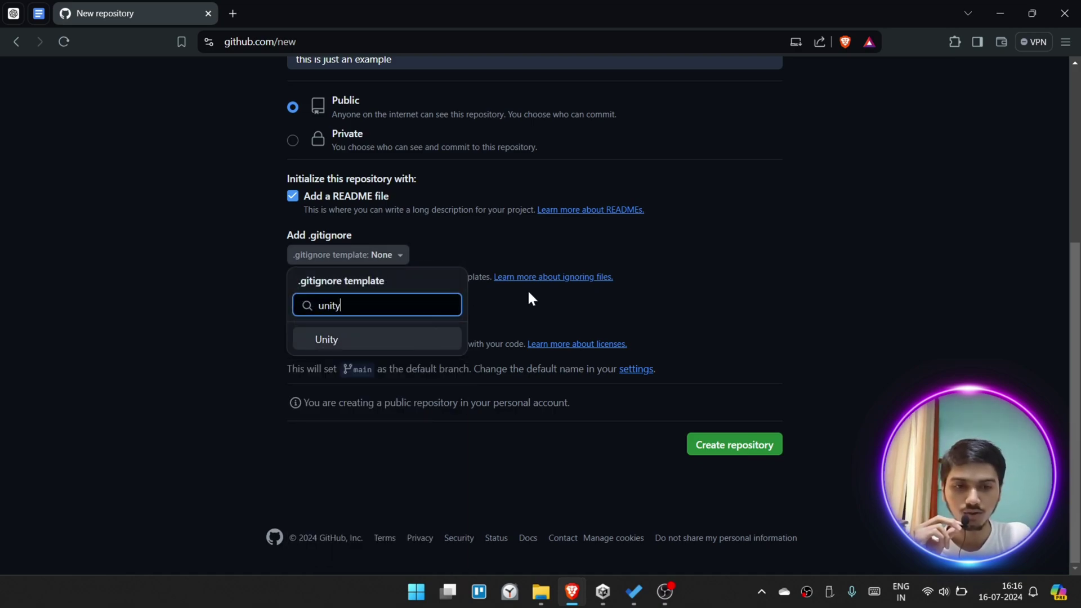
key("Return")
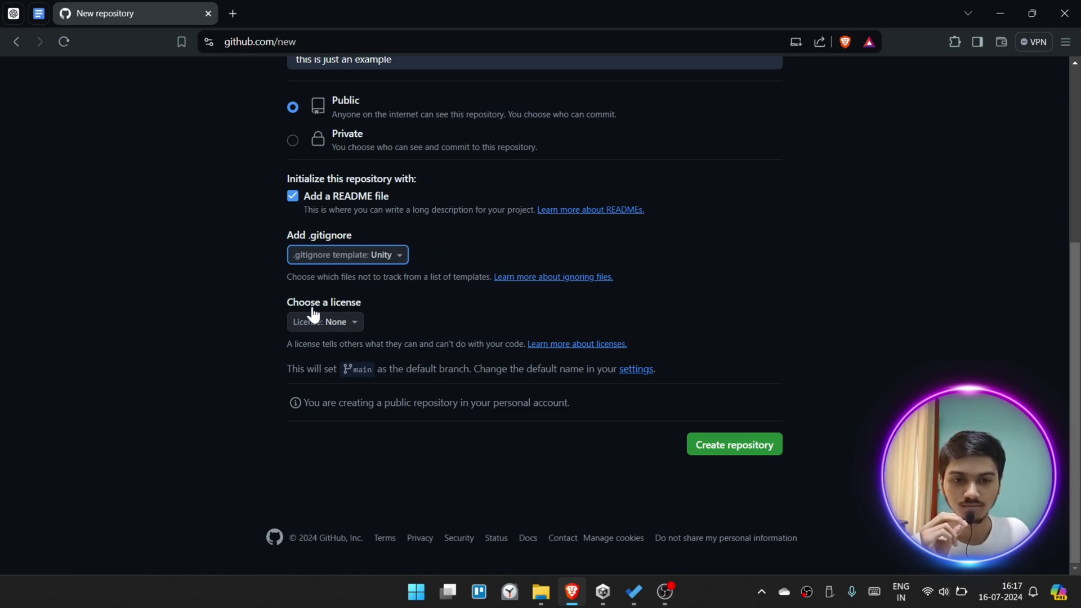
Step: Leave the repository license set to None
left_click(351, 326)
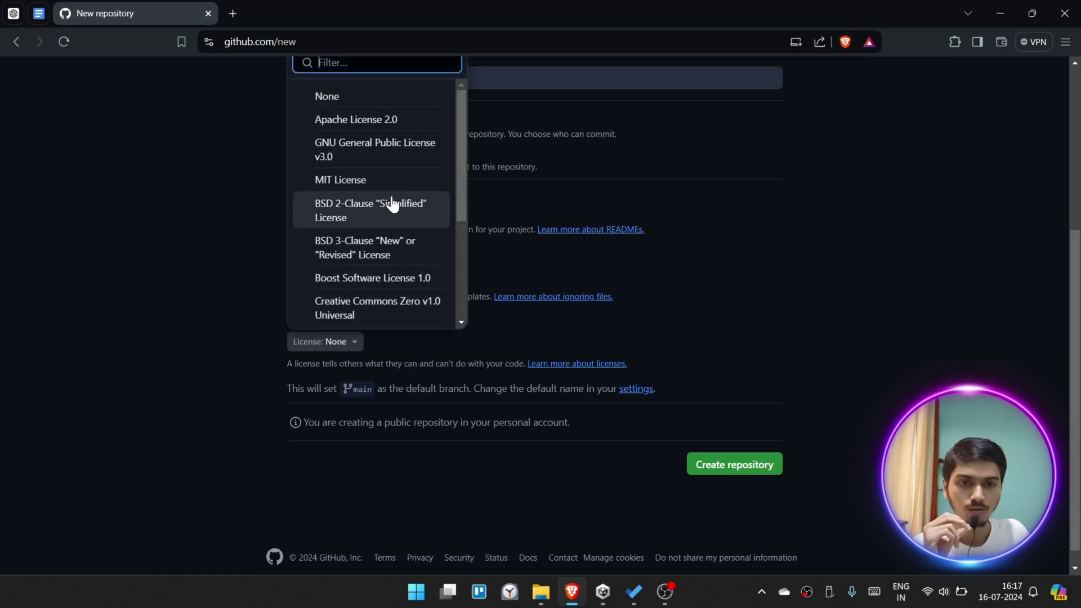
scroll(382, 225, "down", 3)
scroll(377, 229, "down", 1)
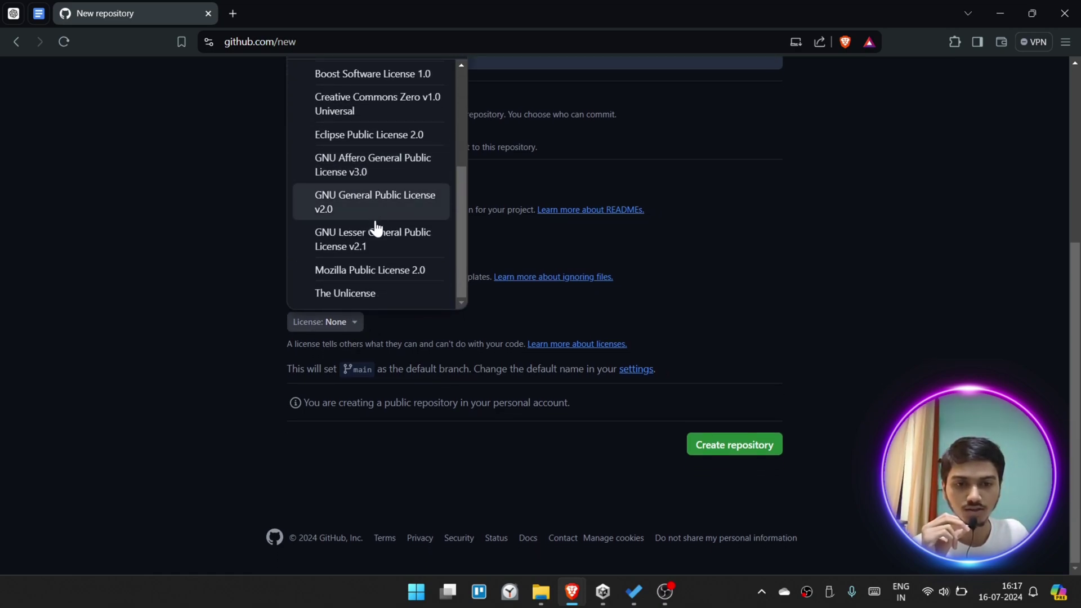
scroll(376, 228, "up", 4)
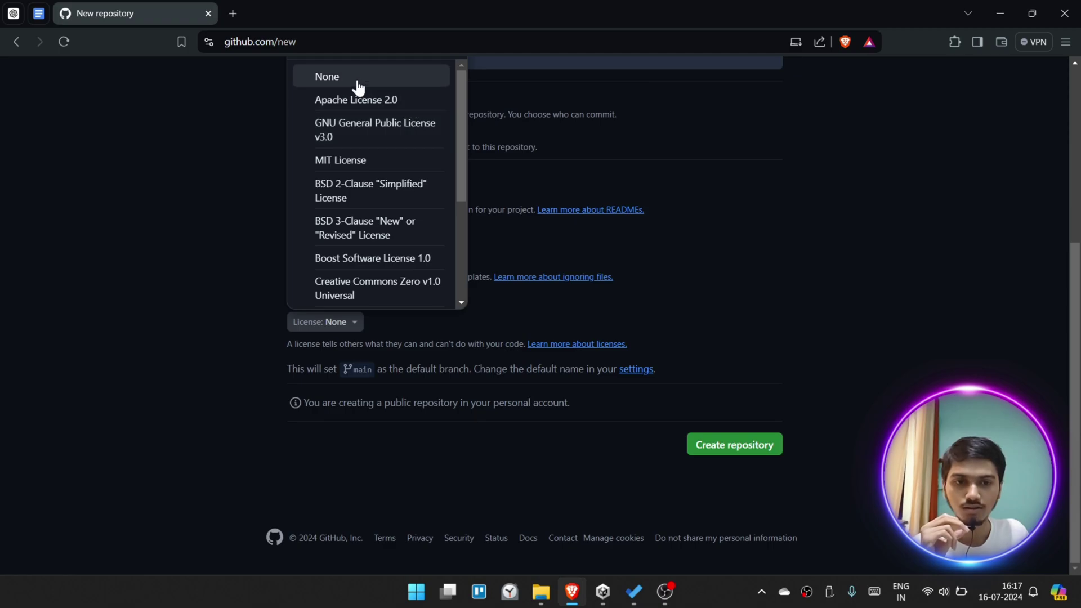
scroll(377, 107, "up", 5)
scroll(338, 315, "down", 1)
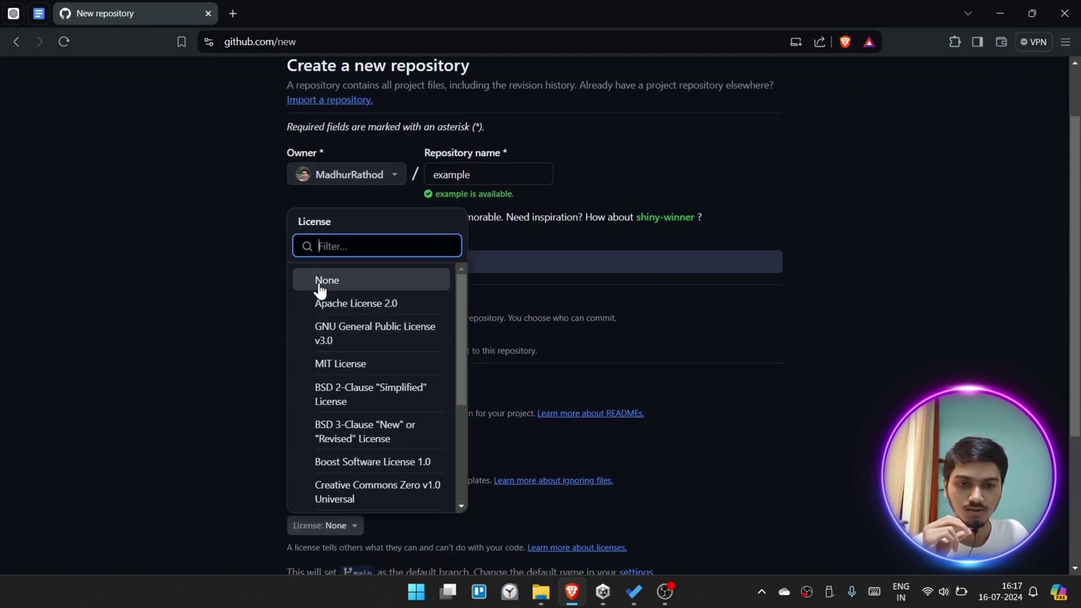
left_click(321, 284)
scroll(514, 254, "down", 4)
left_click(325, 323)
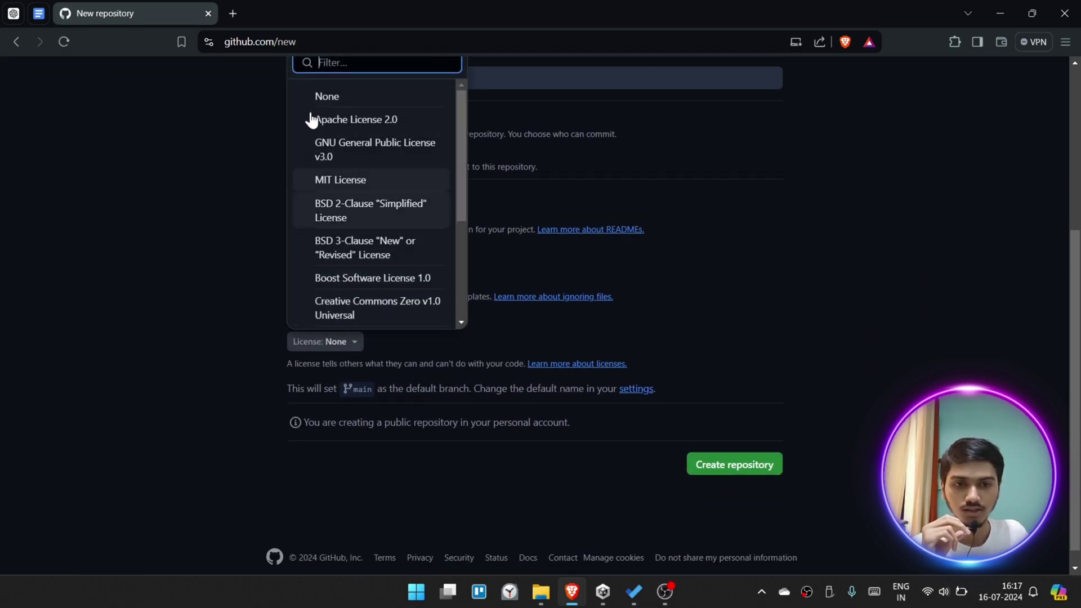
left_click(324, 100)
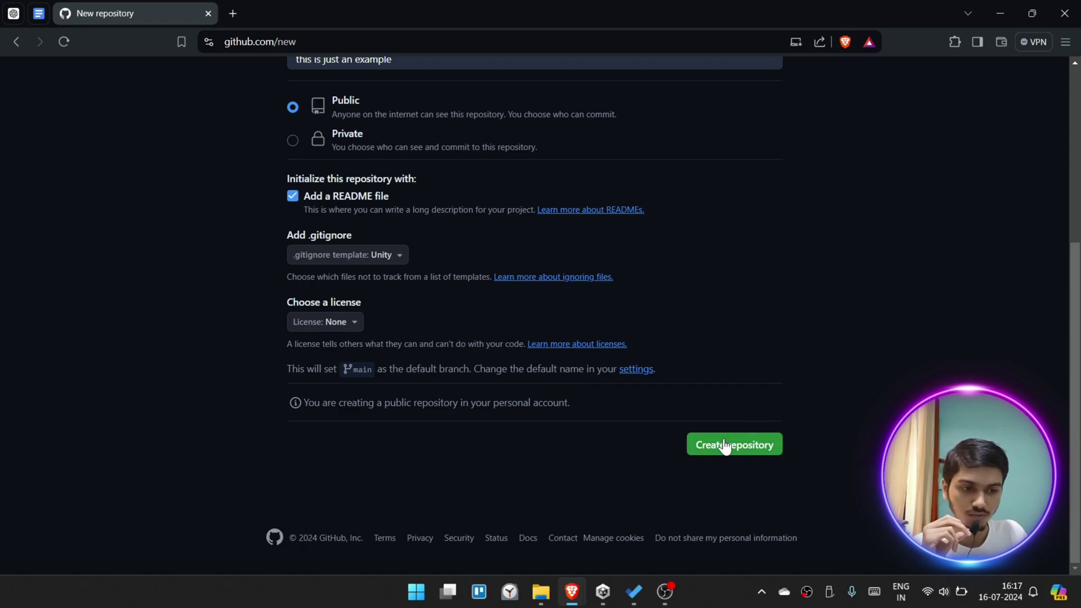
Step: Create the example repository and clone it via Code > Open with GitHub Desktop
left_click(725, 446)
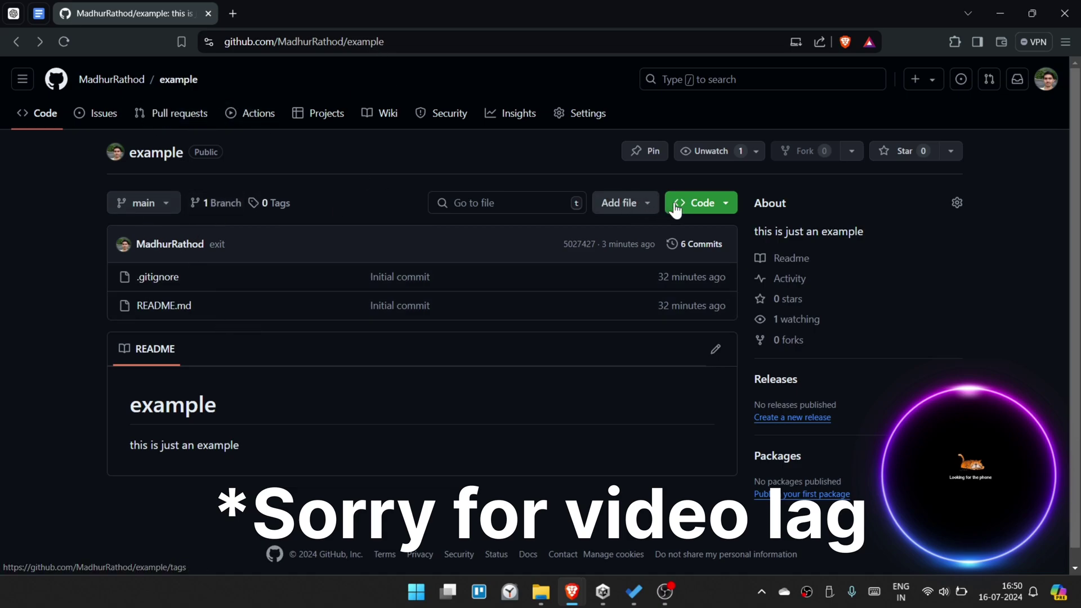
left_click(715, 203)
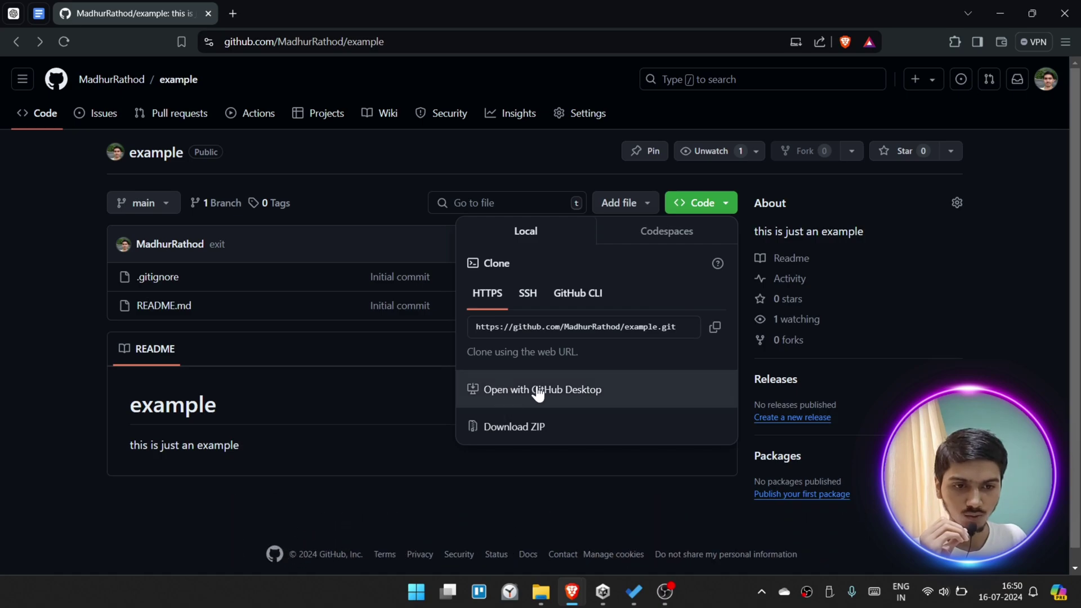
left_click(578, 388)
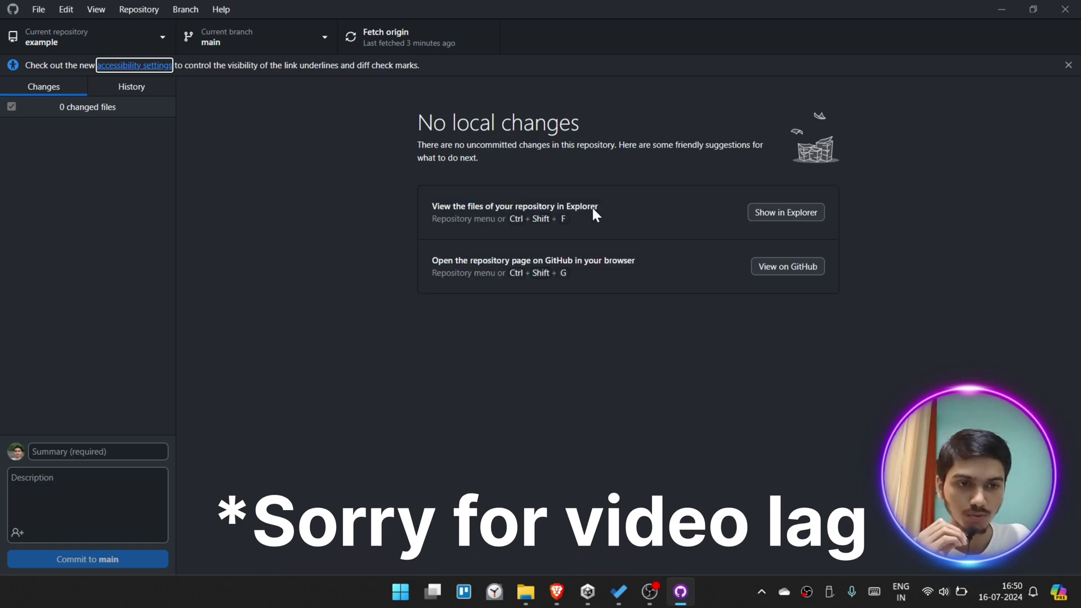
Step: Show the cloned example repository in File Explorer, enlarge that window, then bring up Unity Hub
left_click(768, 213)
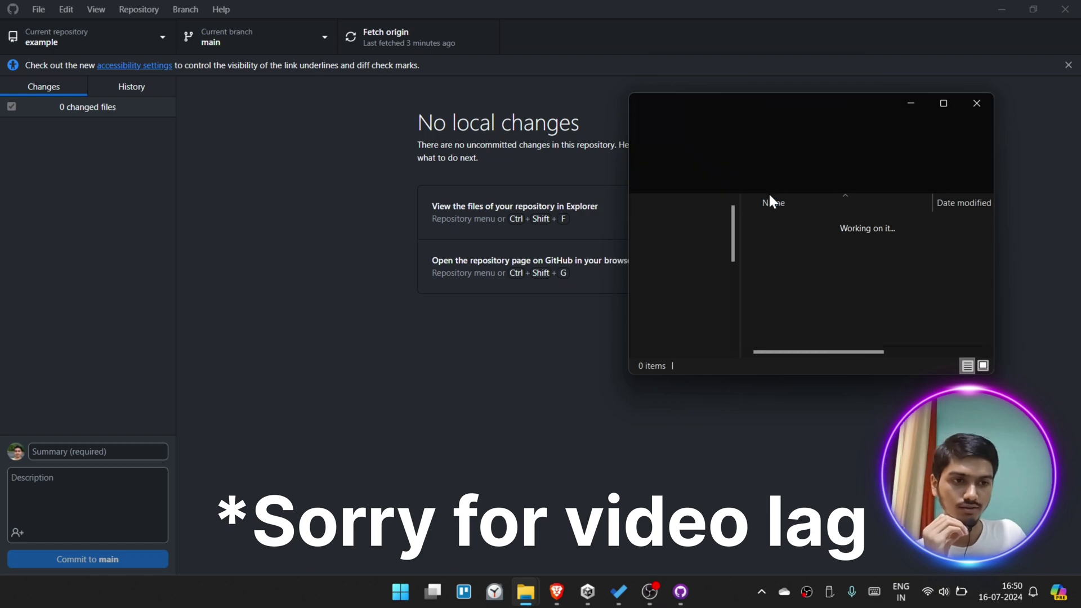
mouse_move(629, 373)
left_mouse_down()
mouse_move(573, 431)
mouse_move(589, 425)
left_mouse_up()
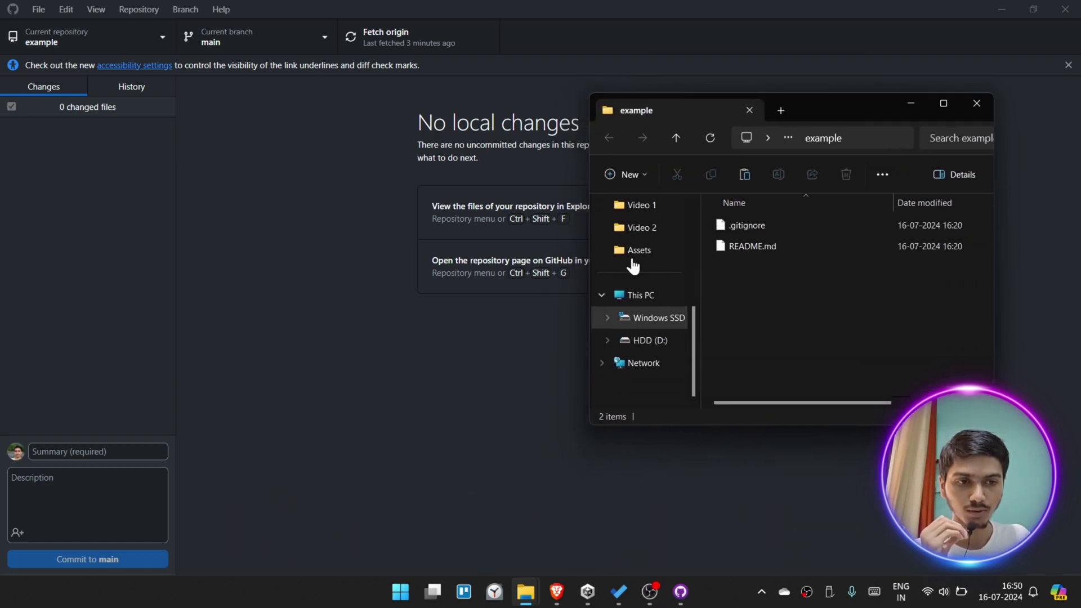
left_click(997, 6)
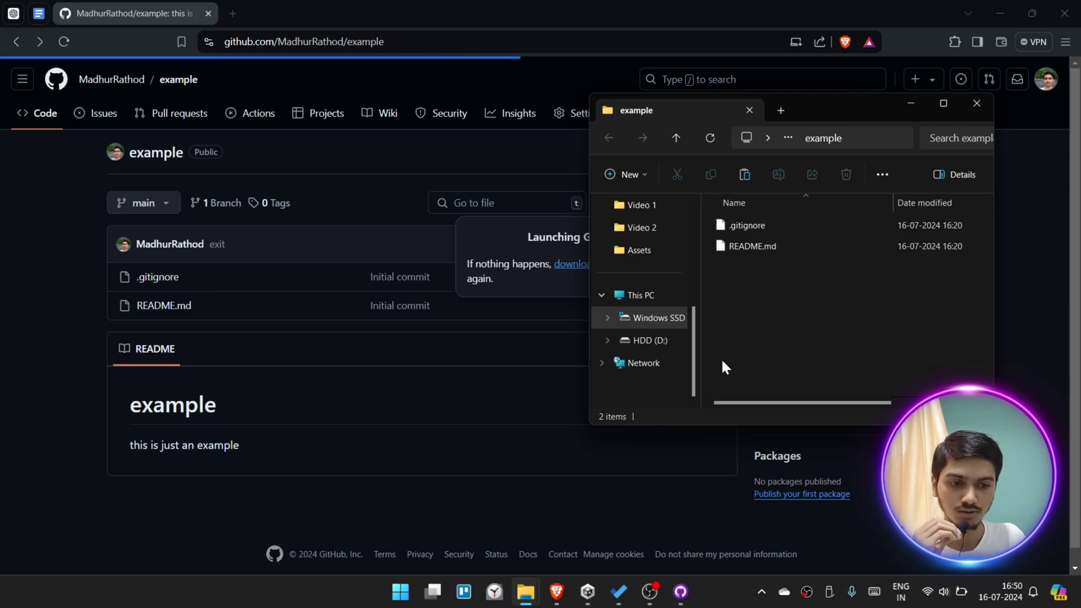
left_click(587, 591)
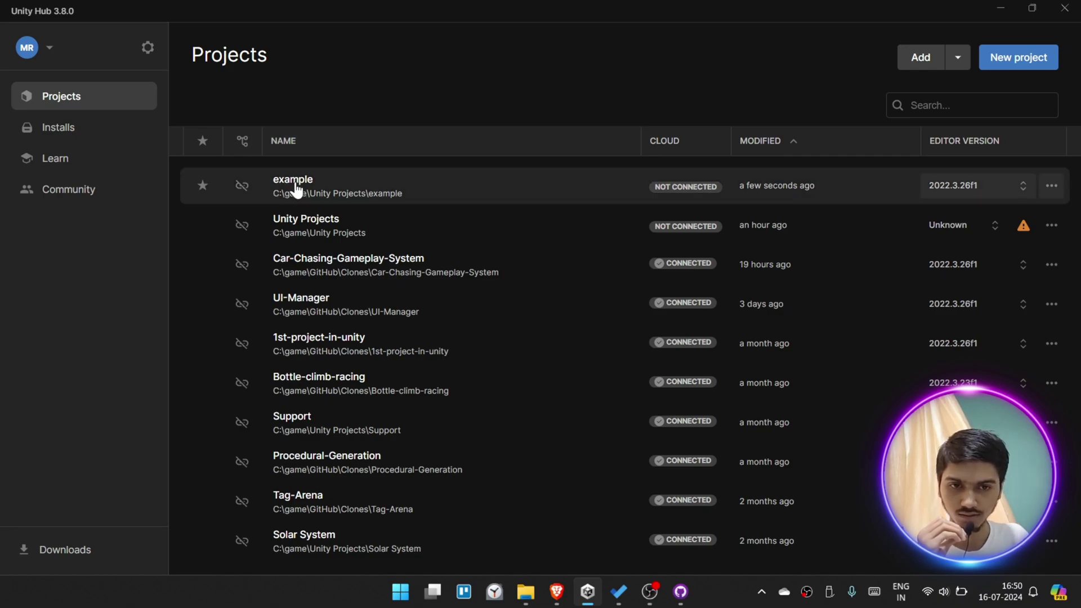
Step: Open the Unity example project folder in a File Explorer window on the left side
left_click(1050, 185)
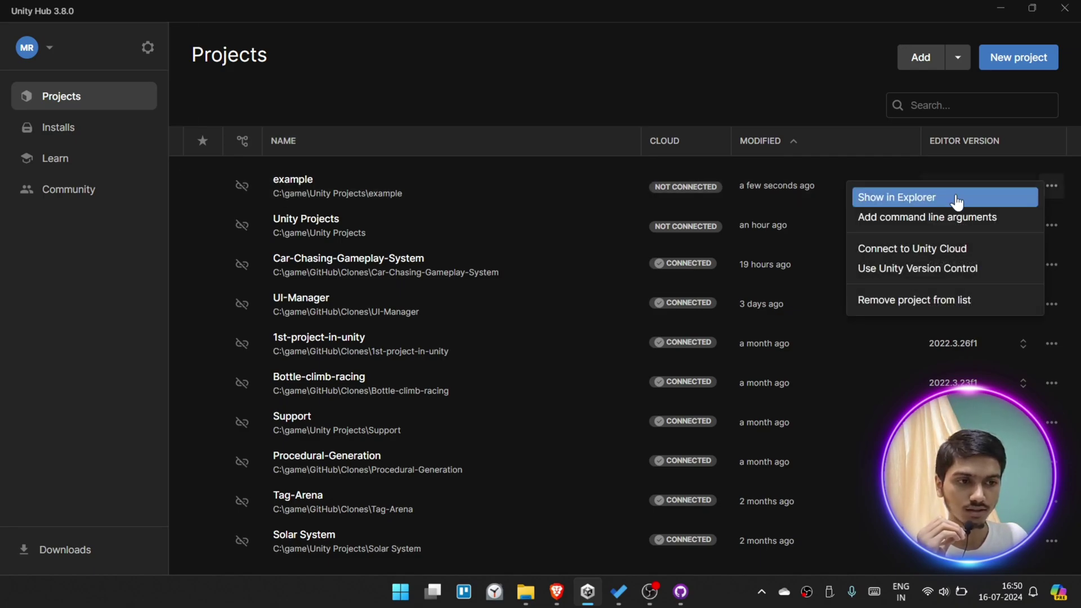
left_click(875, 197)
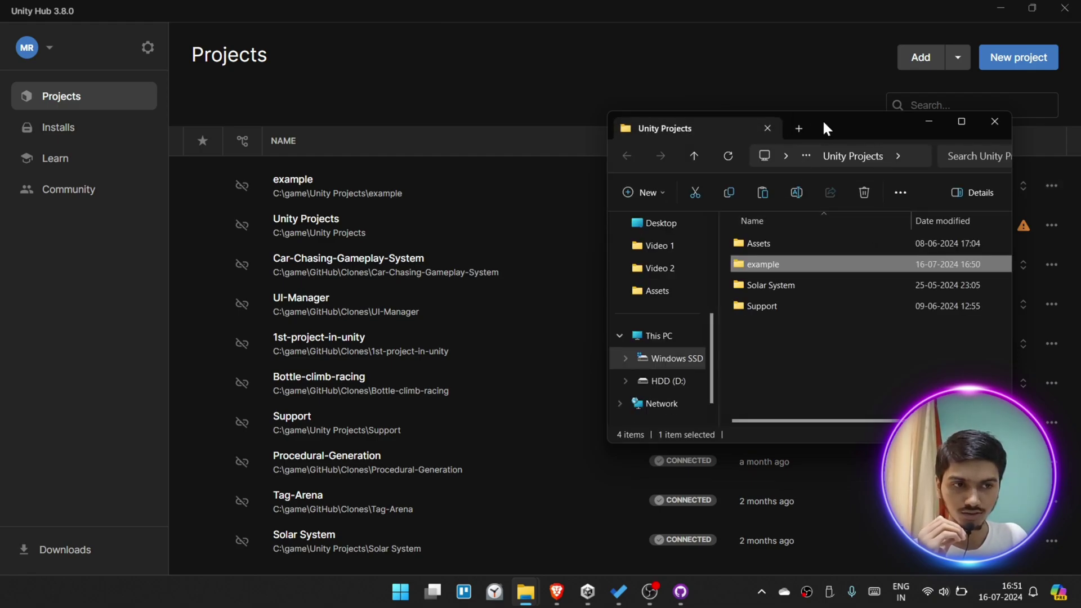
left_click_drag(825, 129, 383, 109)
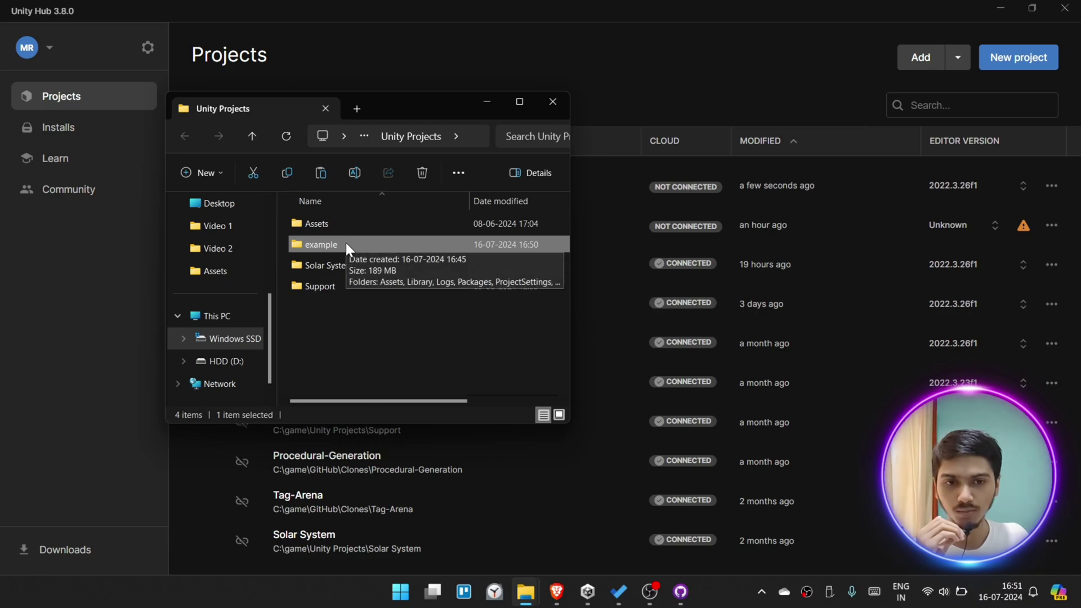
mouse_move(321, 245)
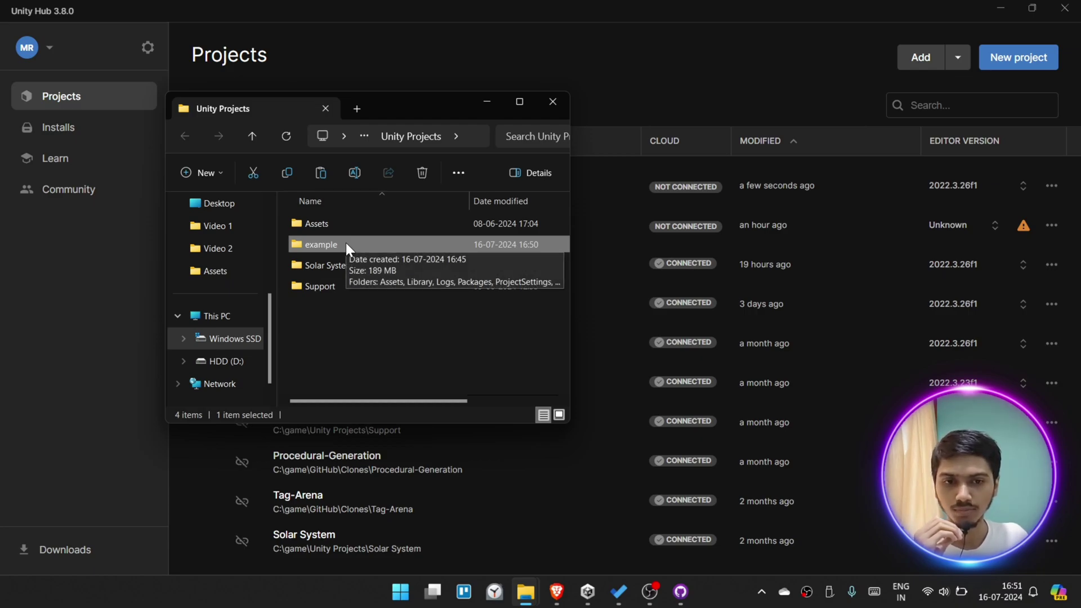
double_click(346, 242)
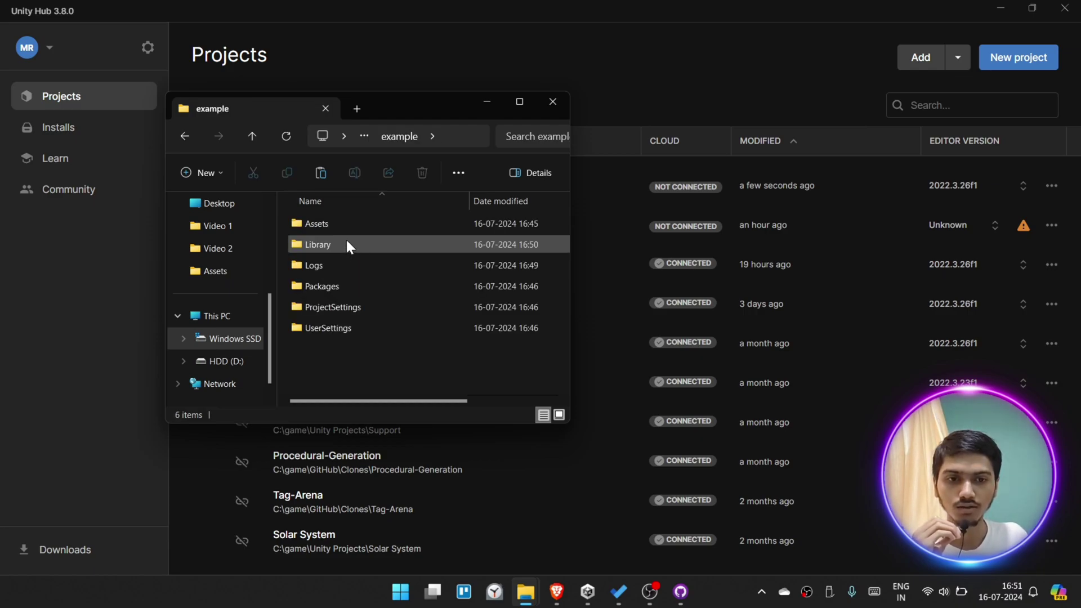
left_click(999, 7)
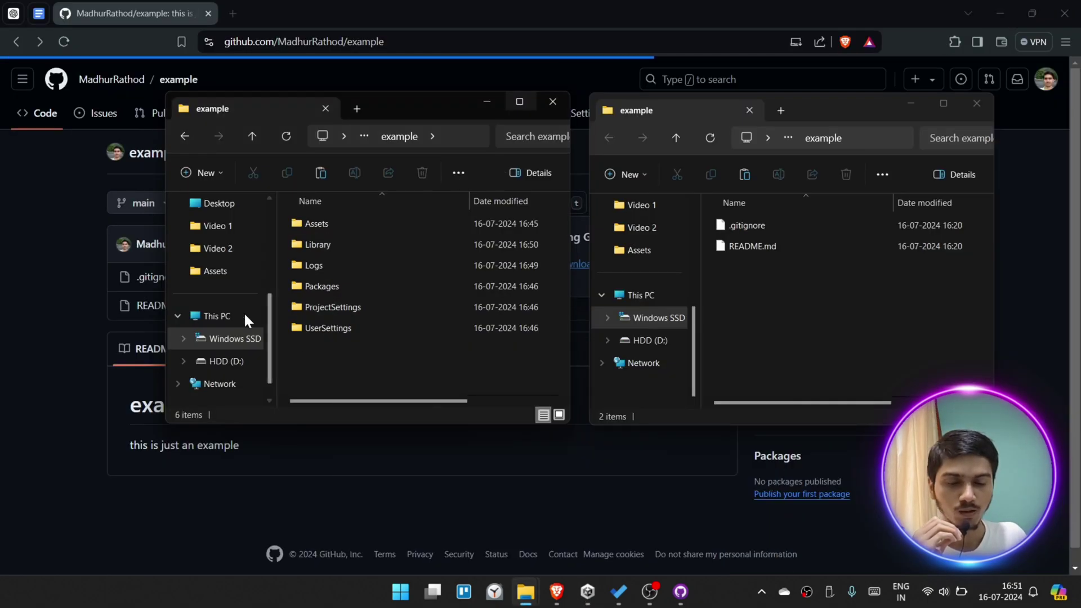
Step: Copy the six Unity project folders and paste them into the cloned example repository folder
left_click(252, 135)
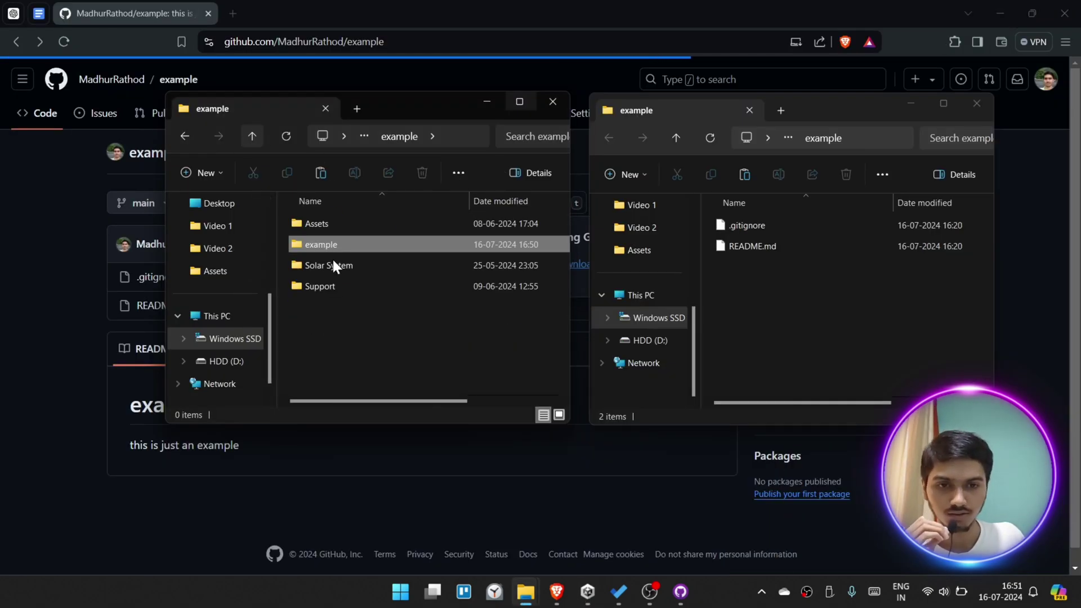
double_click(333, 244)
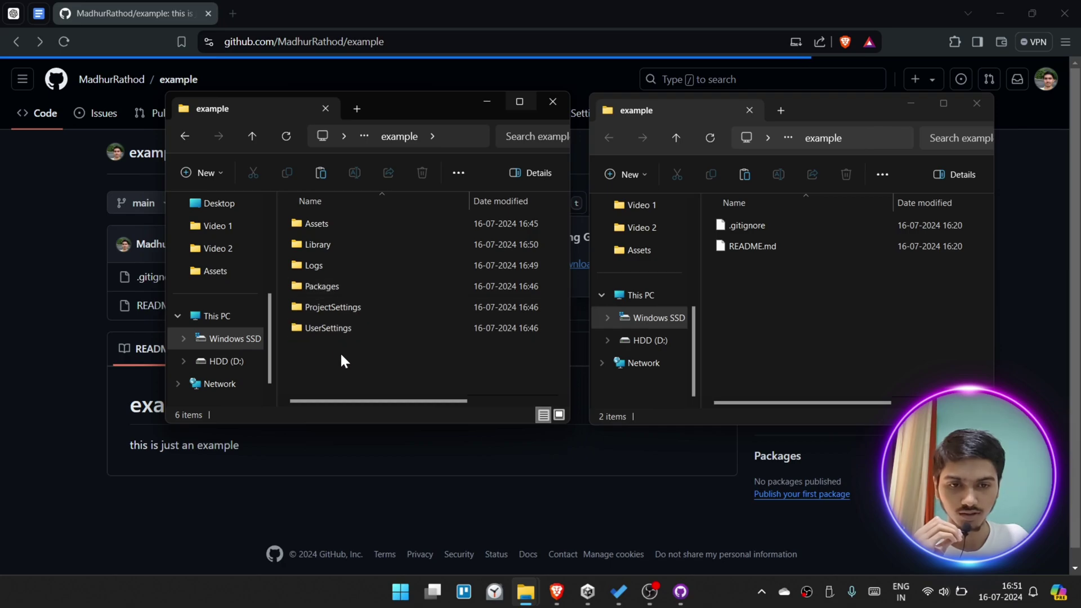
left_click_drag(340, 354, 333, 215)
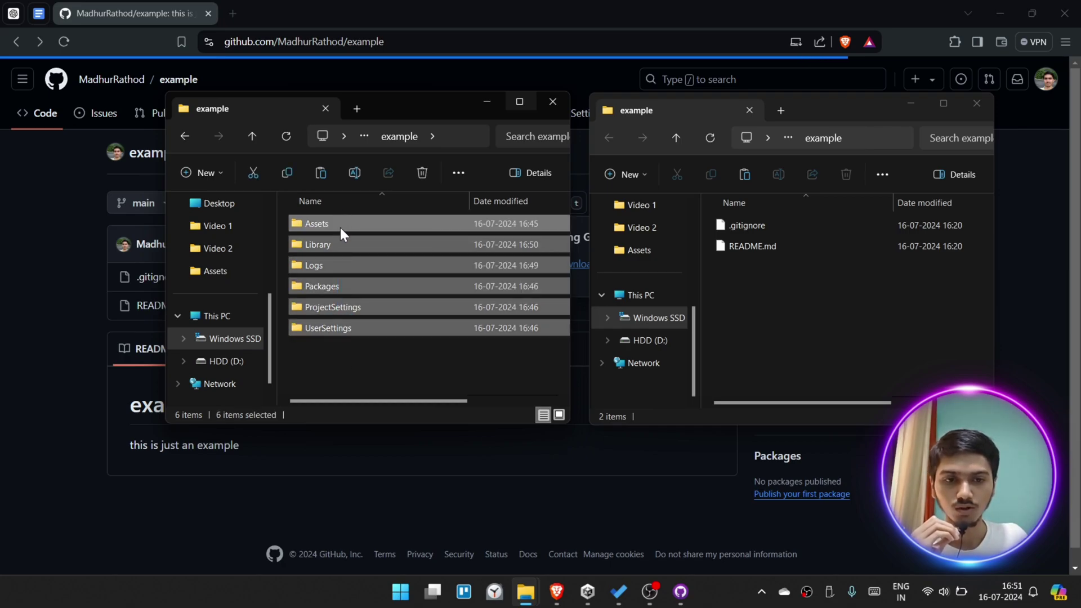
right_click(340, 224)
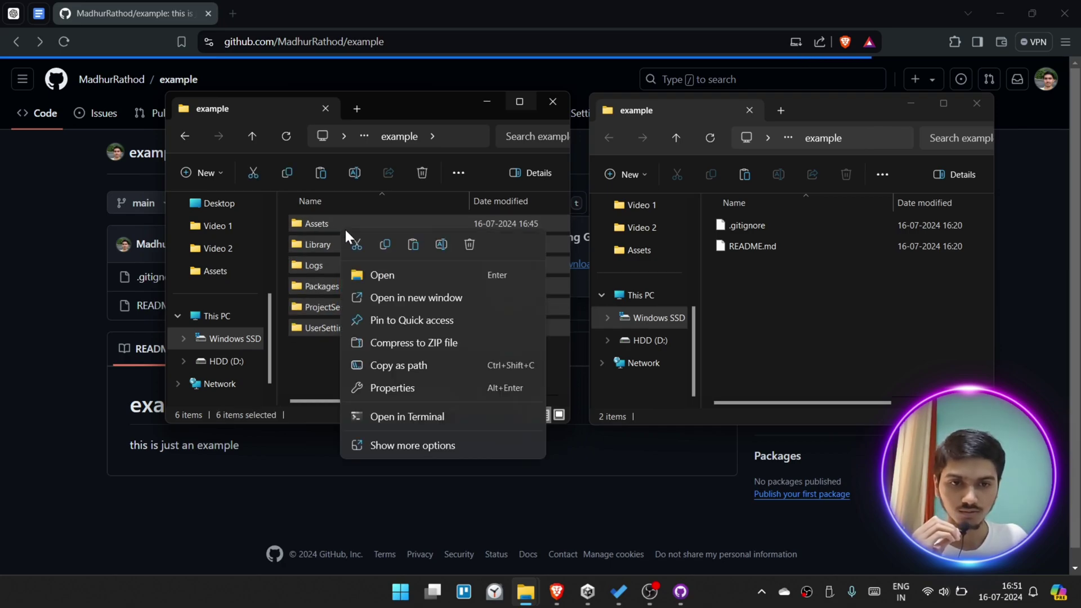
left_click(384, 242)
left_click(804, 293)
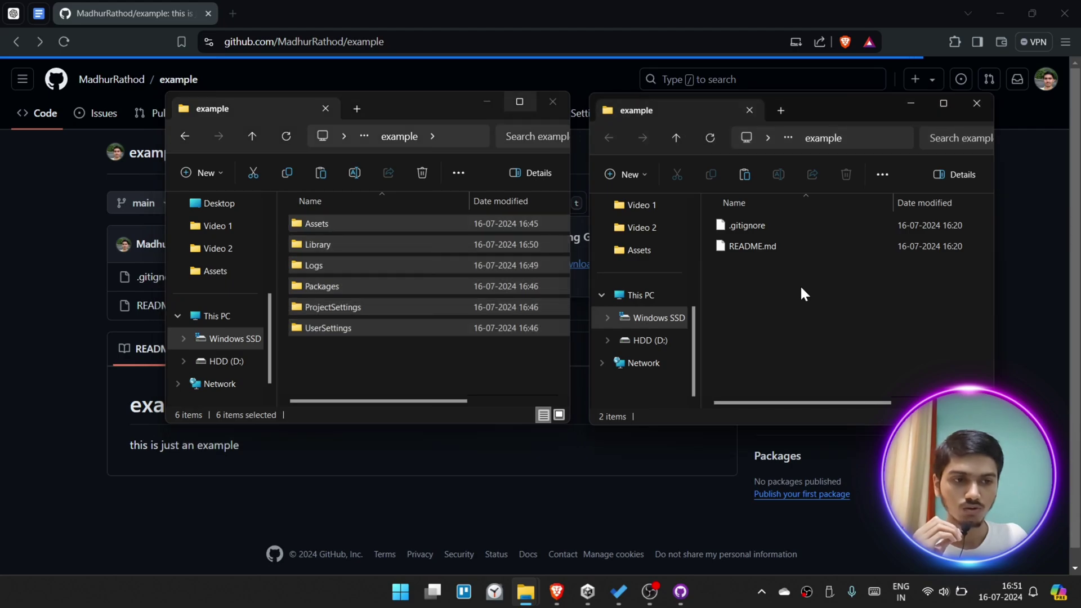
left_click(745, 171)
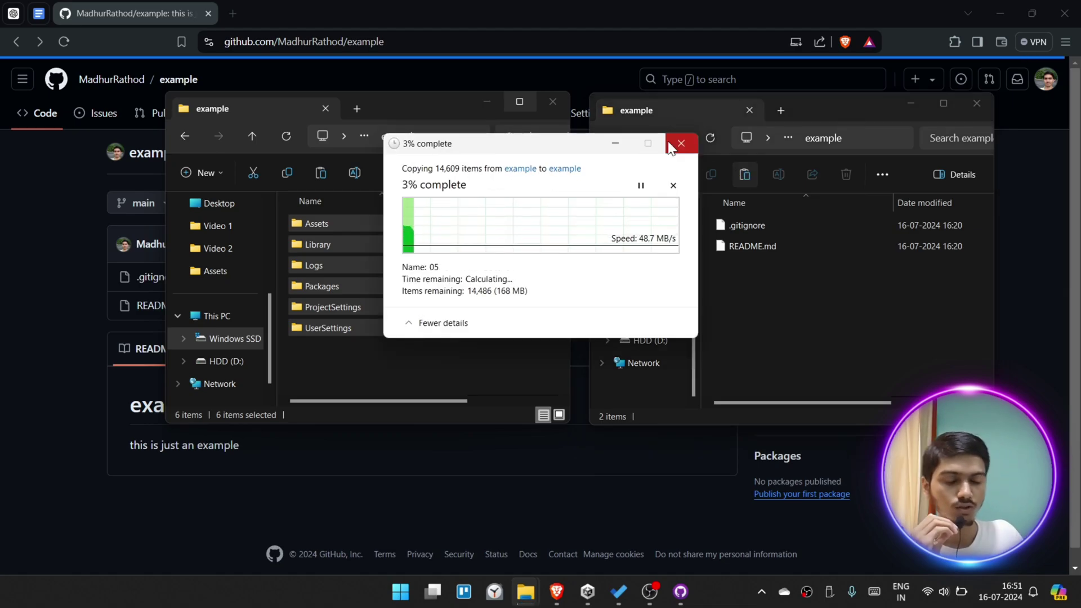
Step: Let the copy finish, close the Unity project window, and minimize the clone folder window
left_click_drag(549, 147, 599, 142)
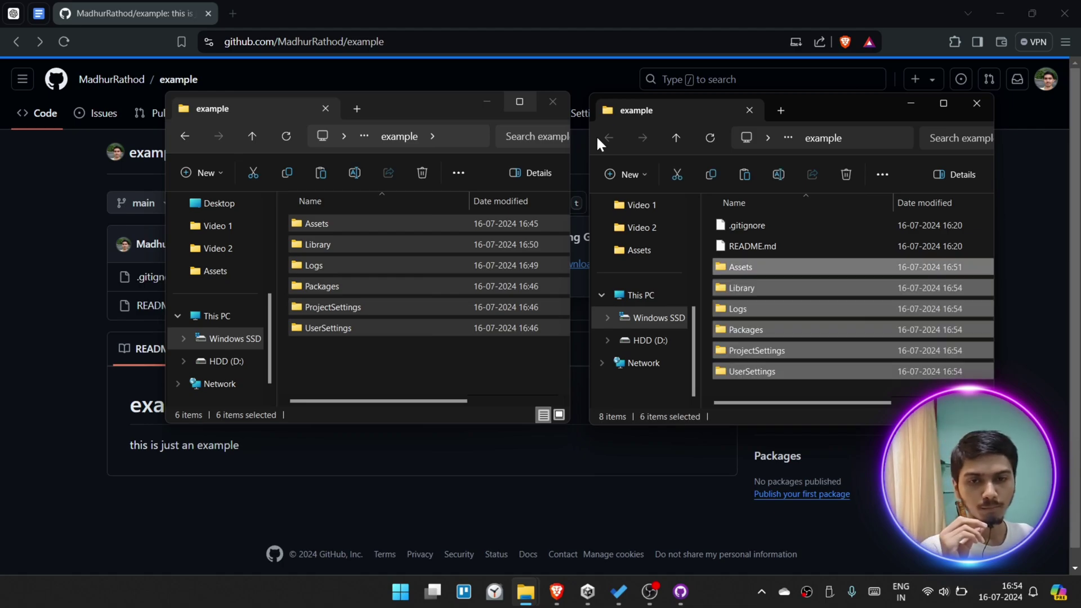
left_click(351, 340)
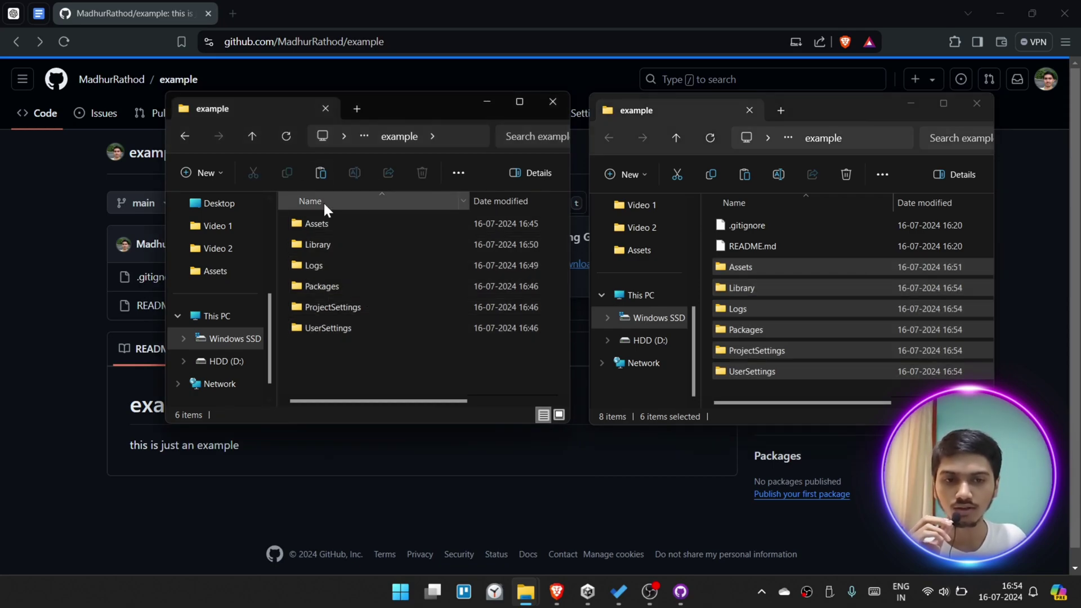
left_click(550, 104)
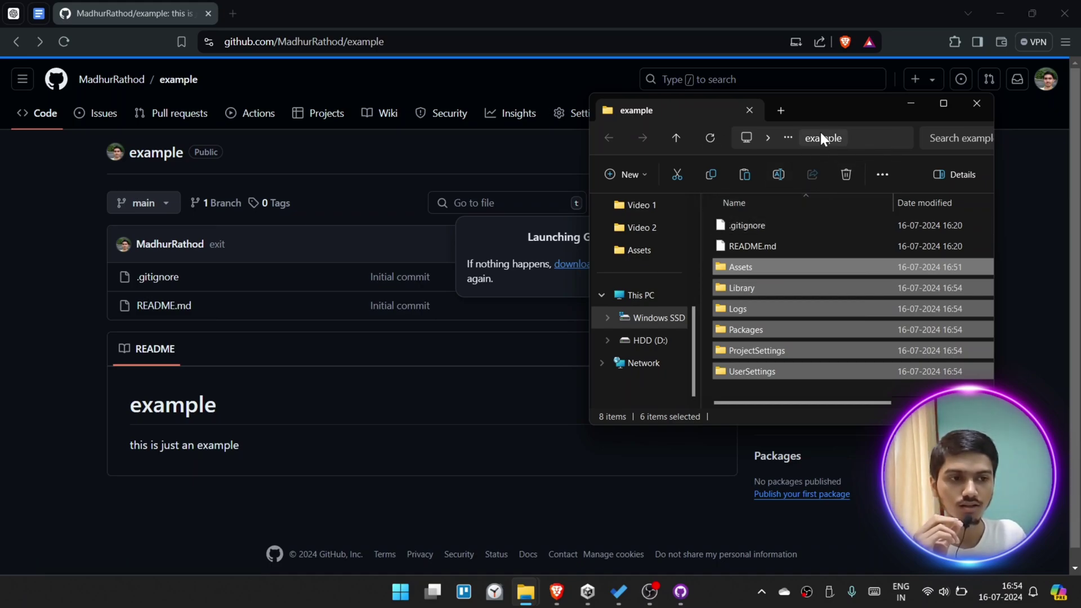
left_click(908, 103)
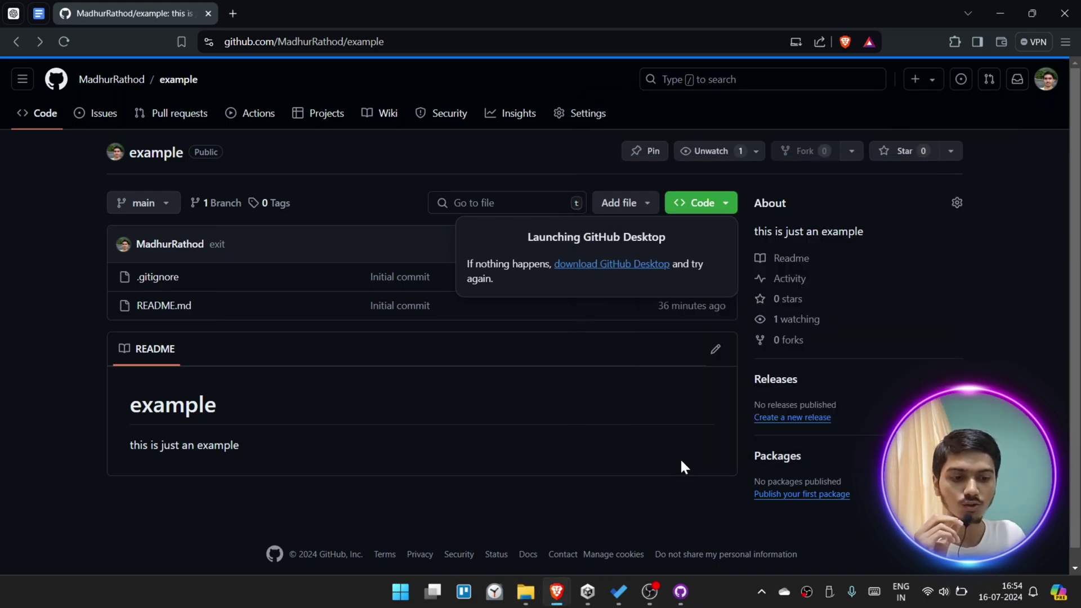
Step: Commit the 27 changed files to main as 'update', described 'importing files from unity folder to github folder'
left_click(680, 592)
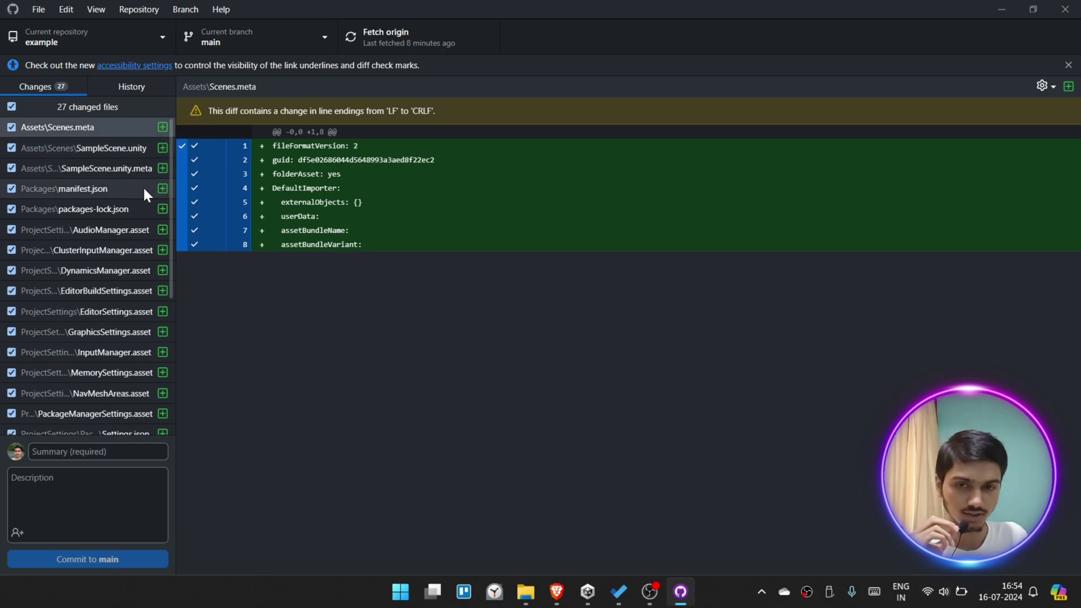
scroll(86, 257, "down", 5)
scroll(84, 290, "up", 5)
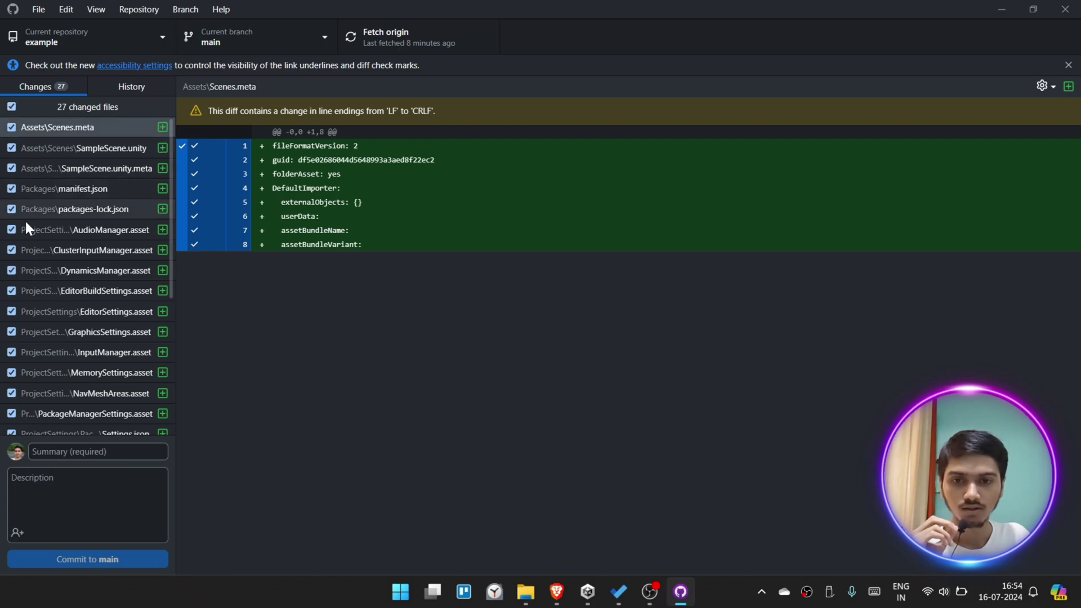
left_click(83, 454)
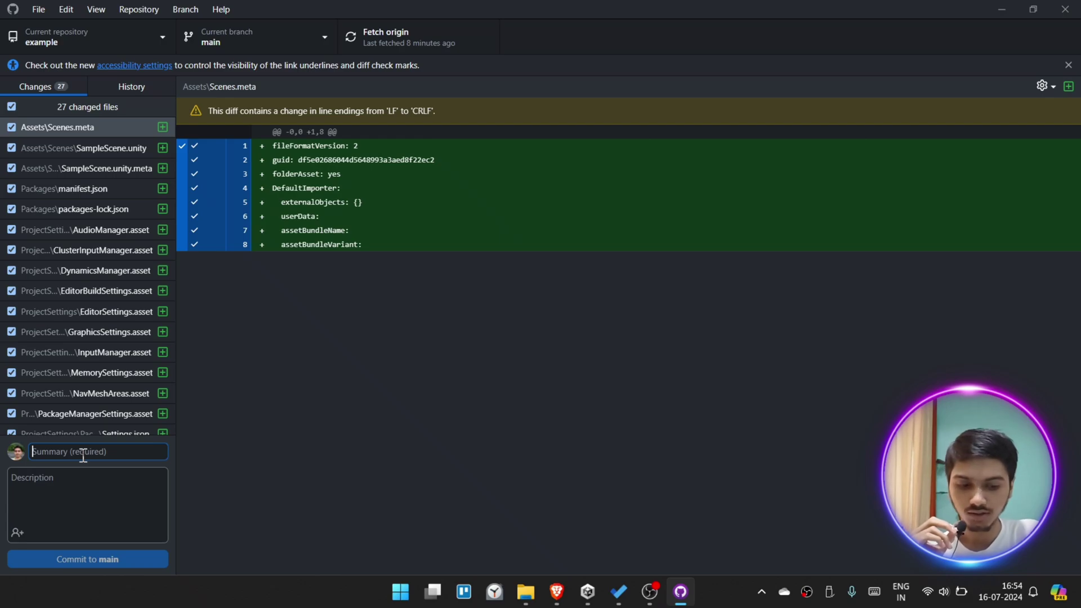
type("update")
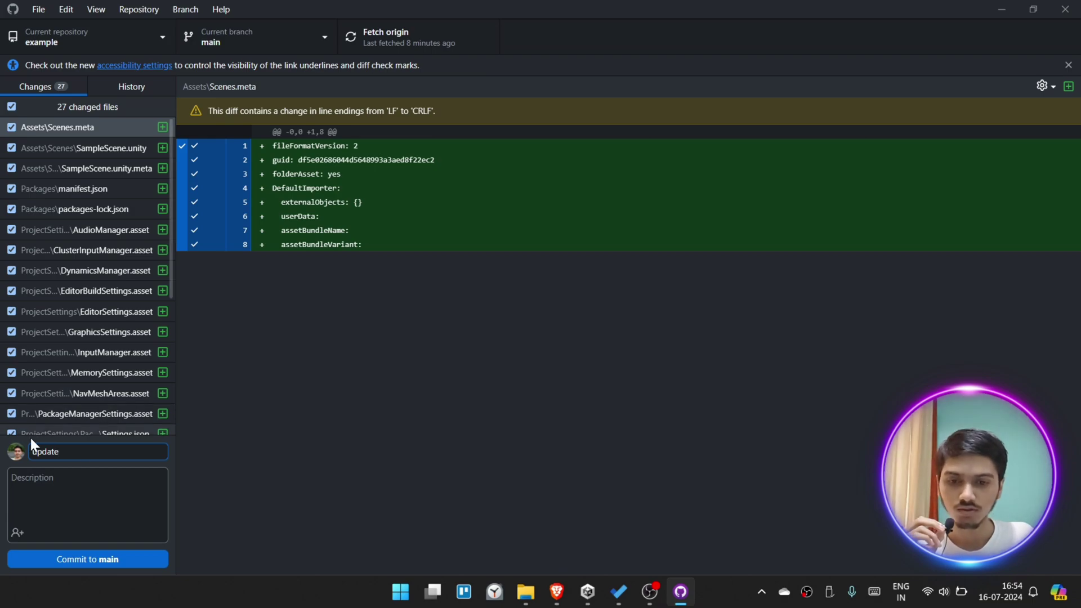
left_click(49, 496)
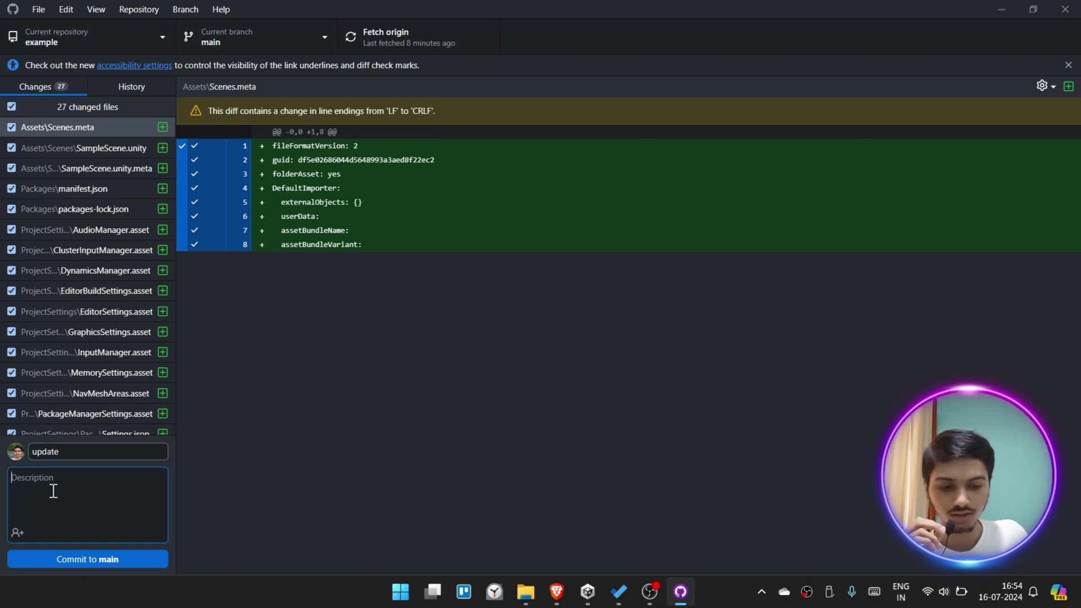
type("importing files from unity folder to github folder")
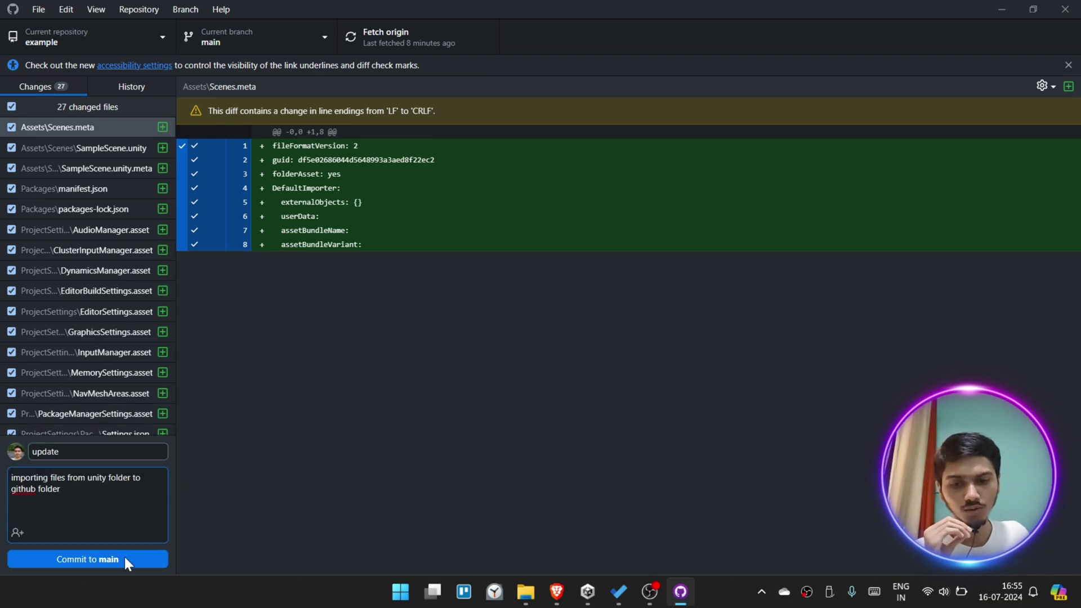
left_click(124, 557)
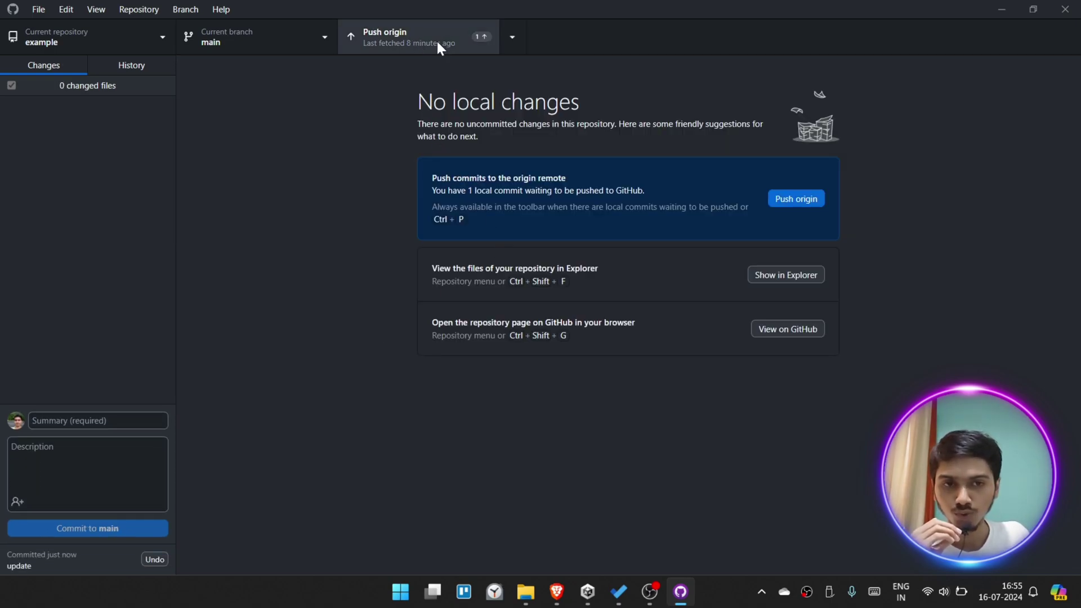
Step: Push the 'update' commit to origin, then minimize GitHub Desktop to view the browser
left_click(420, 39)
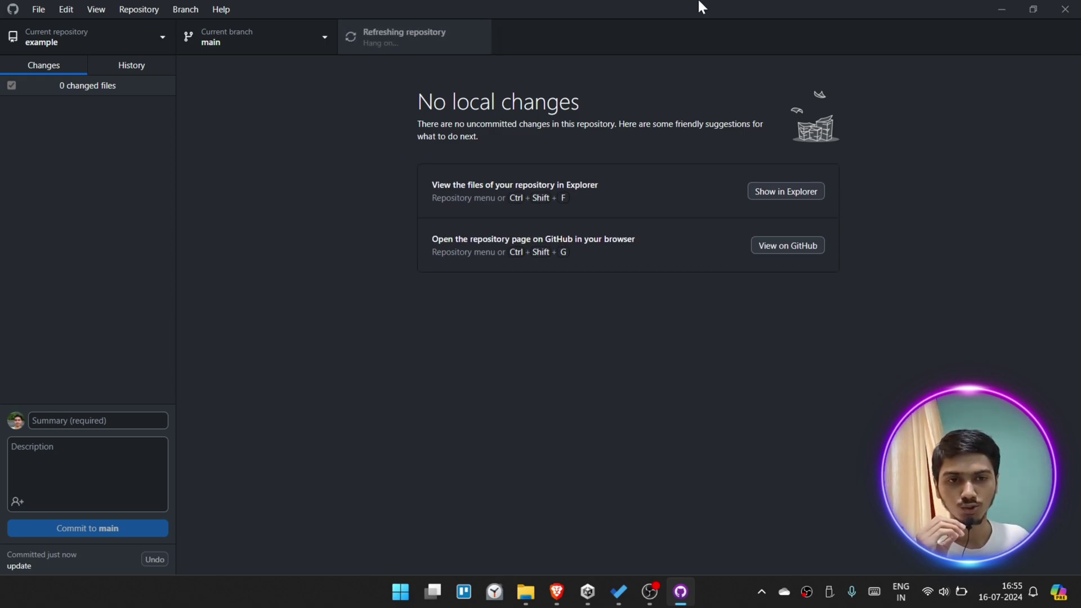
left_click(999, 8)
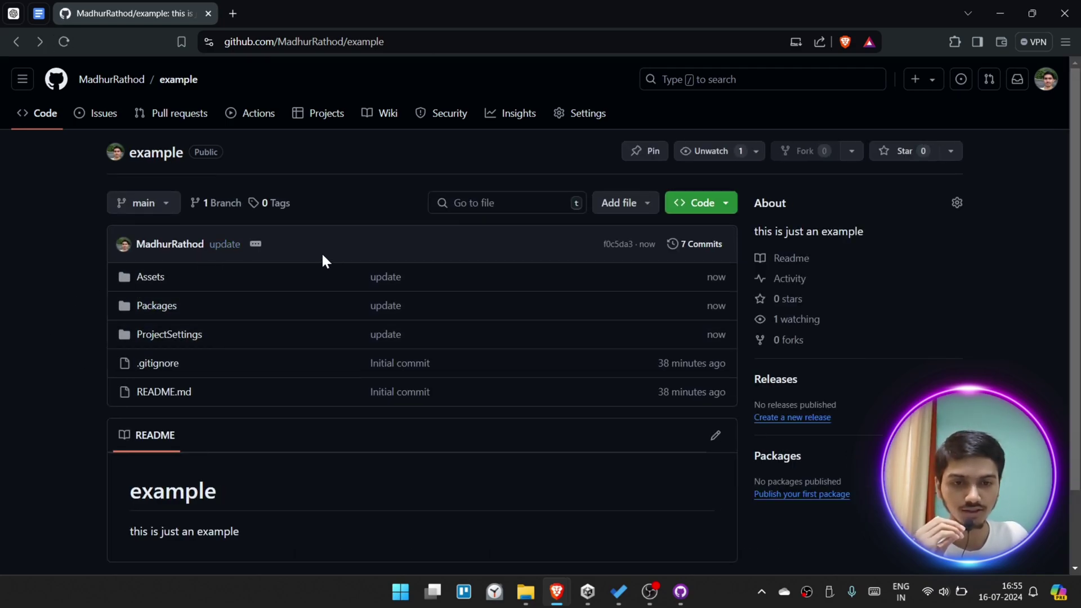
Step: Confirm the repo lists Assets, Packages and ProjectSettings, then switch from the browser to Unity Hub
scroll(324, 253, "down", 2)
scroll(640, 335, "up", 2)
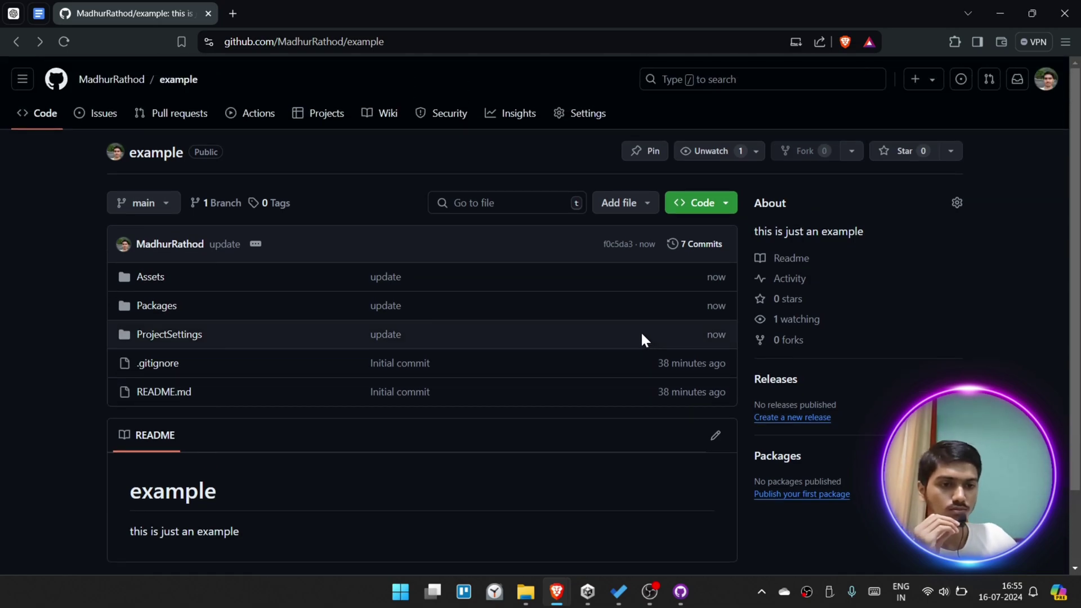
left_click(993, 9)
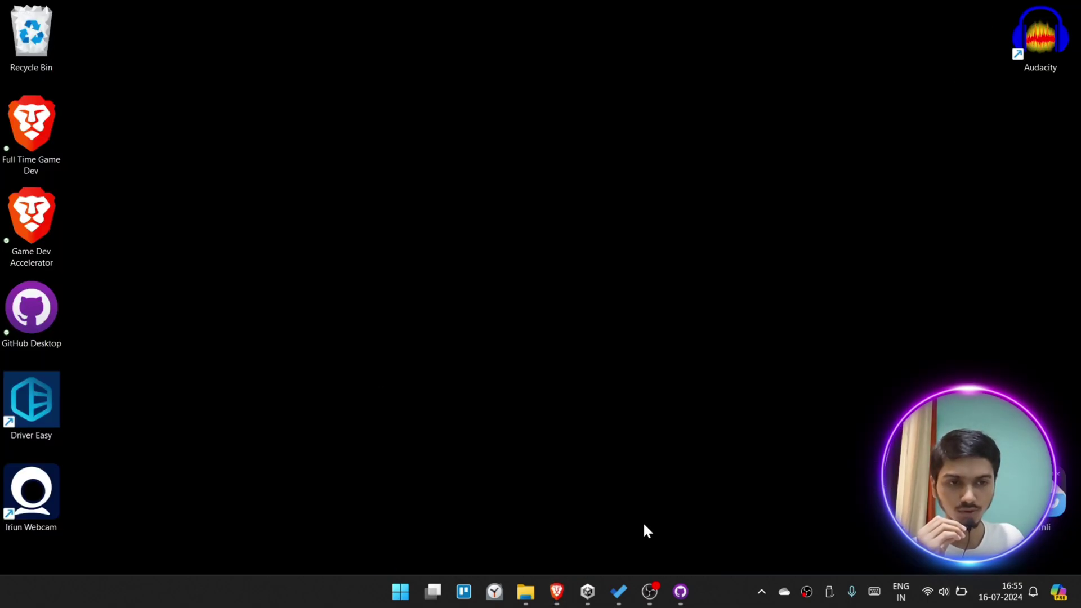
left_click(588, 591)
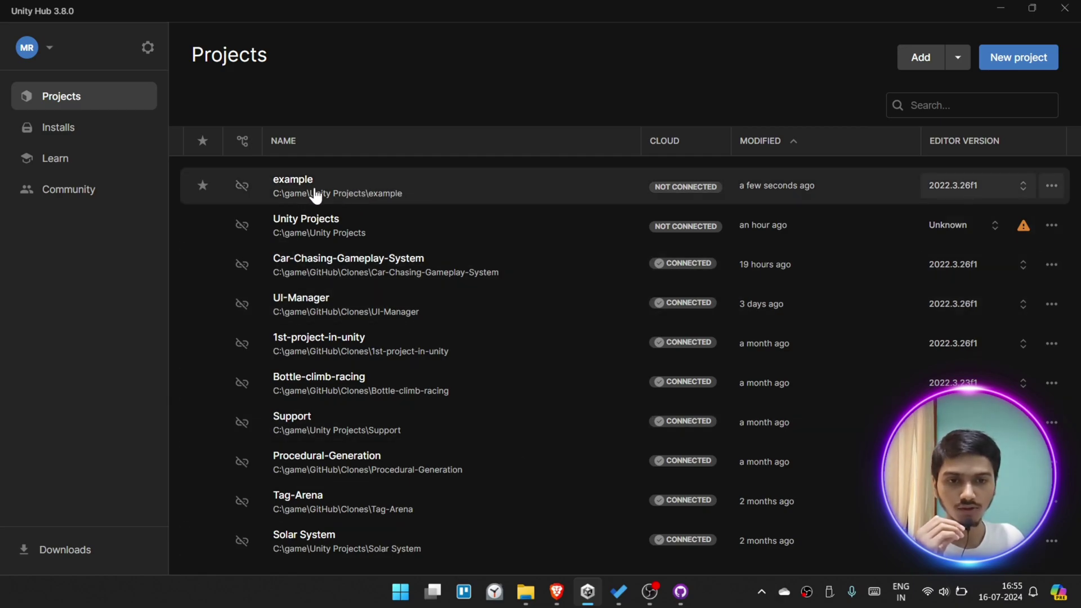
Step: Remove the old example project from Unity Hub's projects list and confirm
left_click(1053, 188)
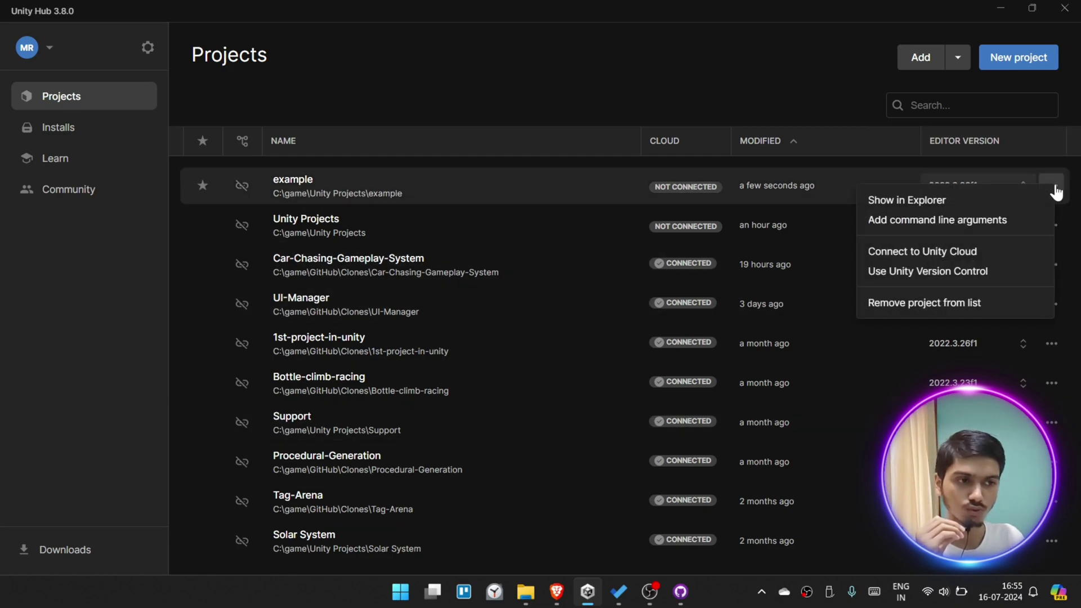
left_click(903, 304)
left_click(688, 348)
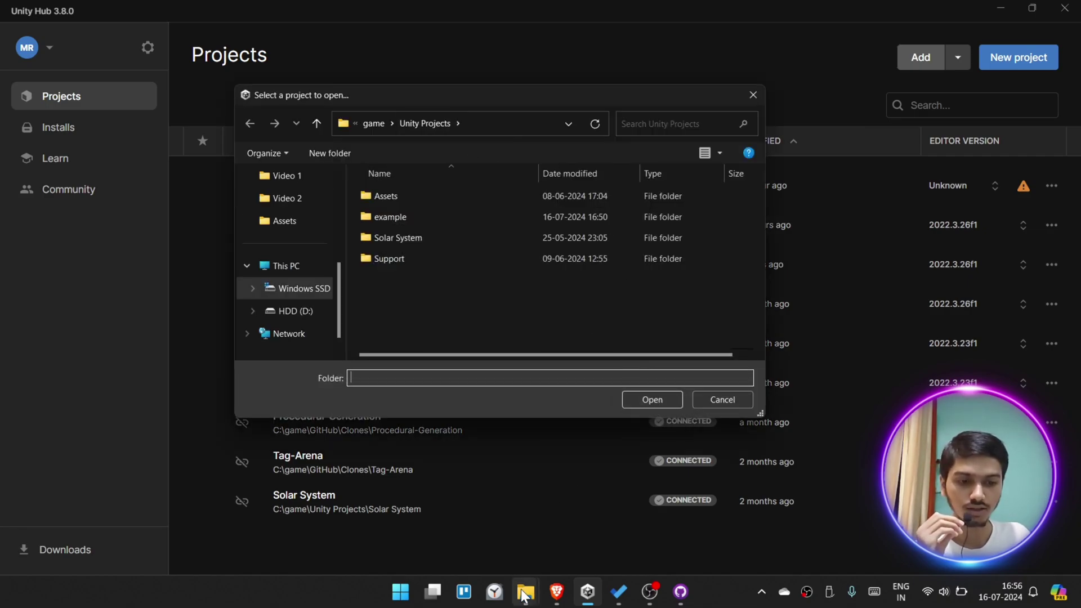
Step: Add the project from C:\game\GitHub\Clones\example, which starts loading in Unity 2022.3
left_click(582, 526)
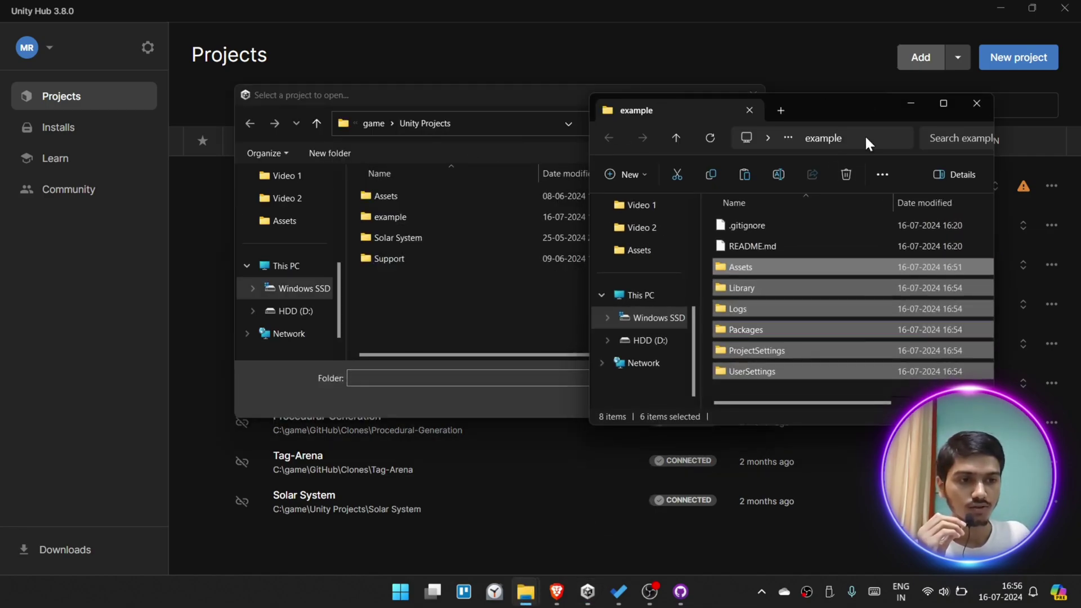
left_click(866, 137)
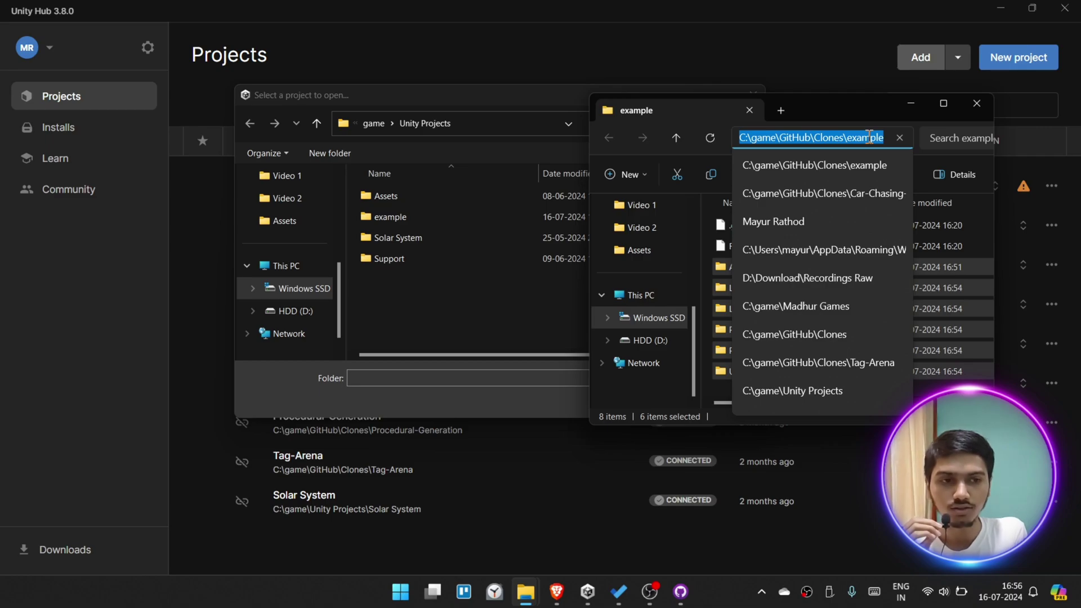
left_click(528, 123)
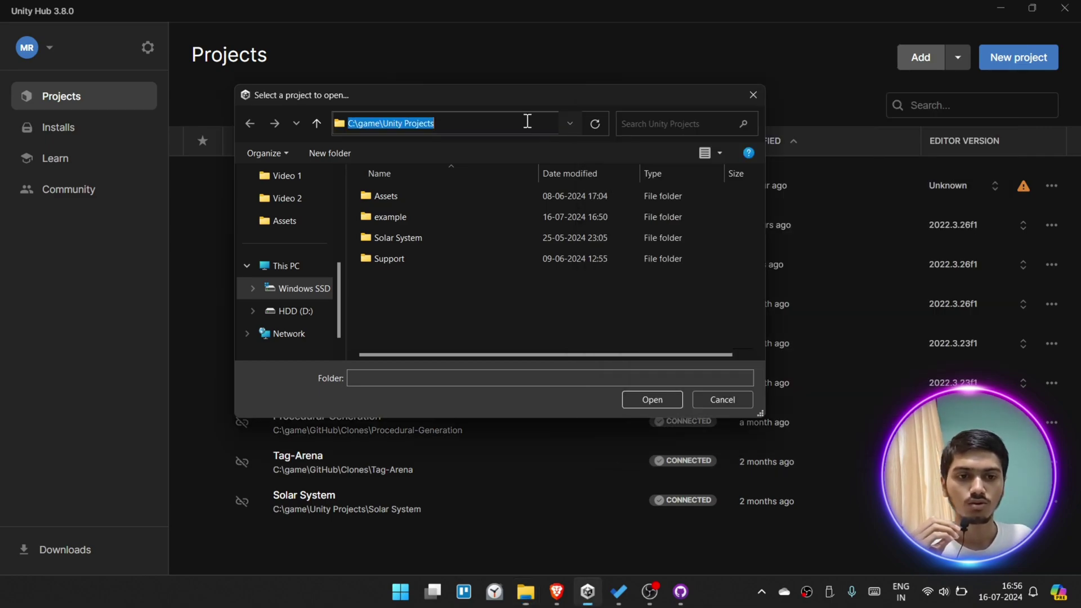
type("C:\\game\\GitHub\\Clones\\example")
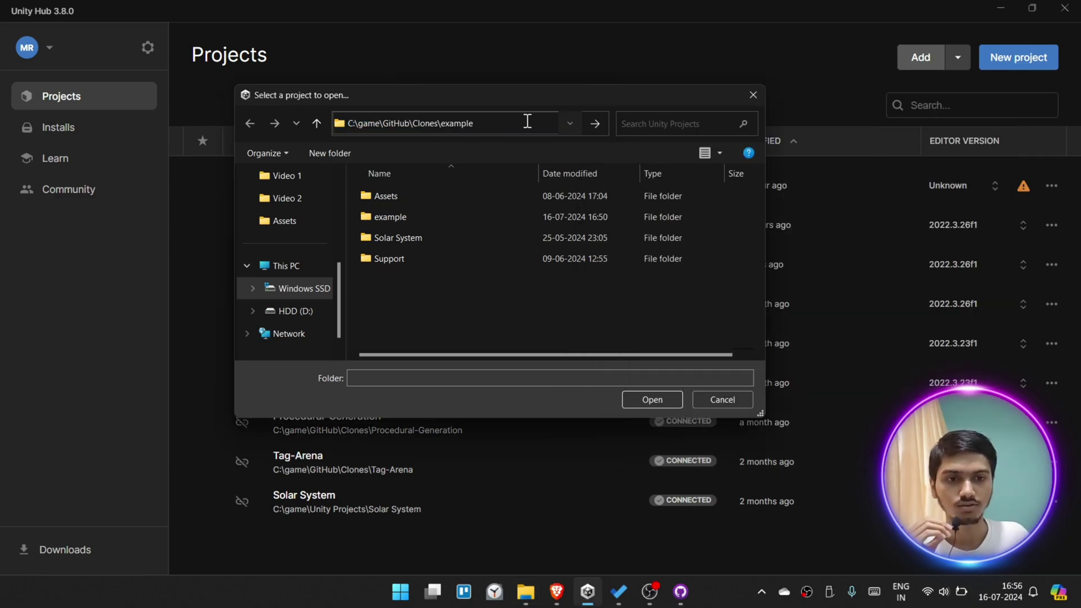
key("Return")
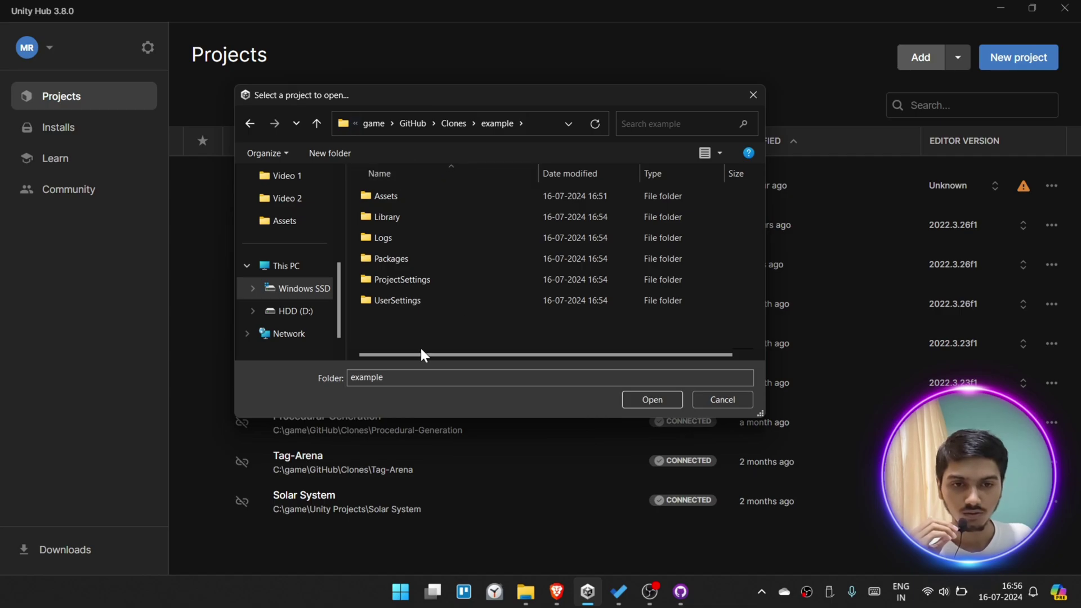
left_click(642, 399)
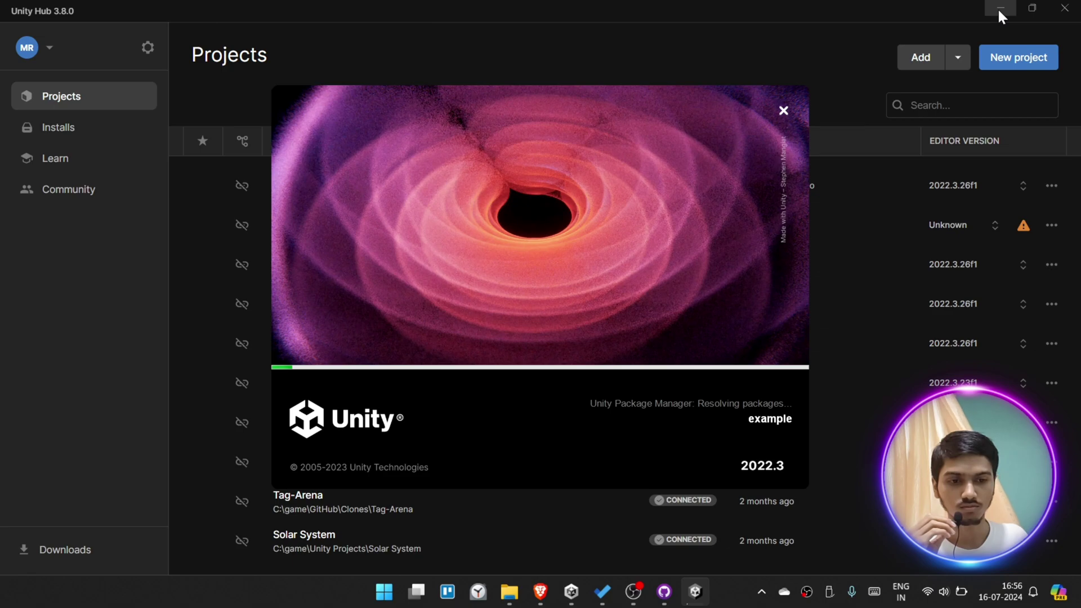
mouse_move(508, 592)
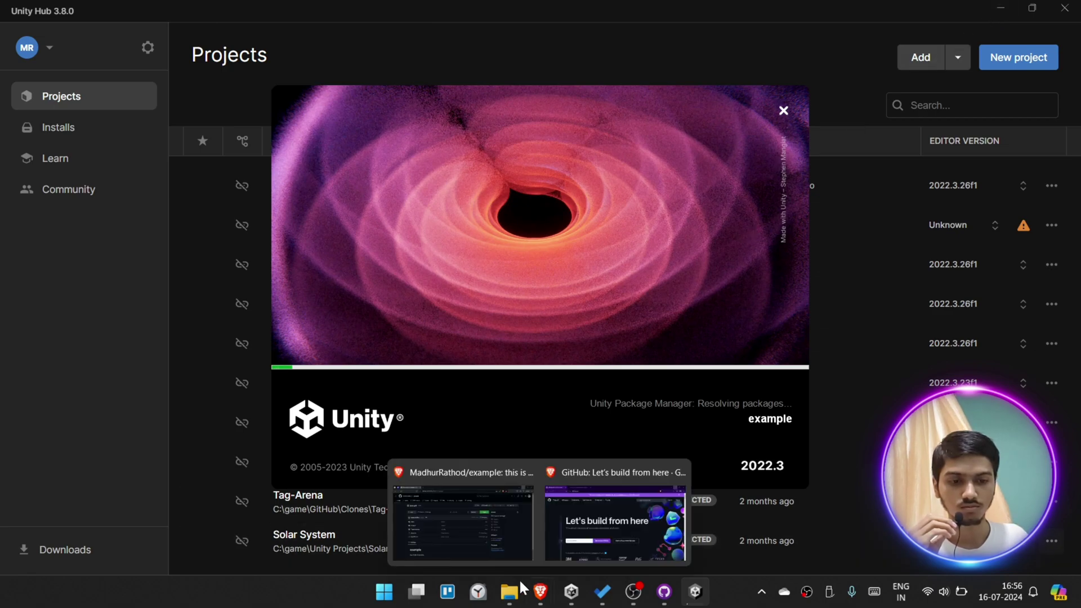
Step: Reposition the example clone folder window and close the Unity loading splash screen
left_click(554, 539)
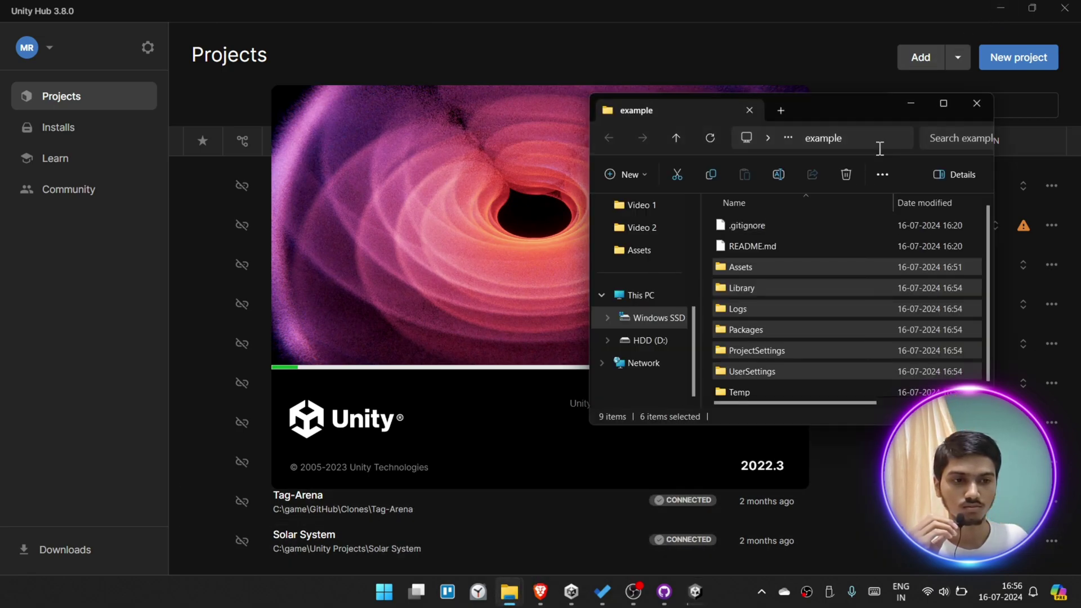
scroll(744, 316, "down", 1)
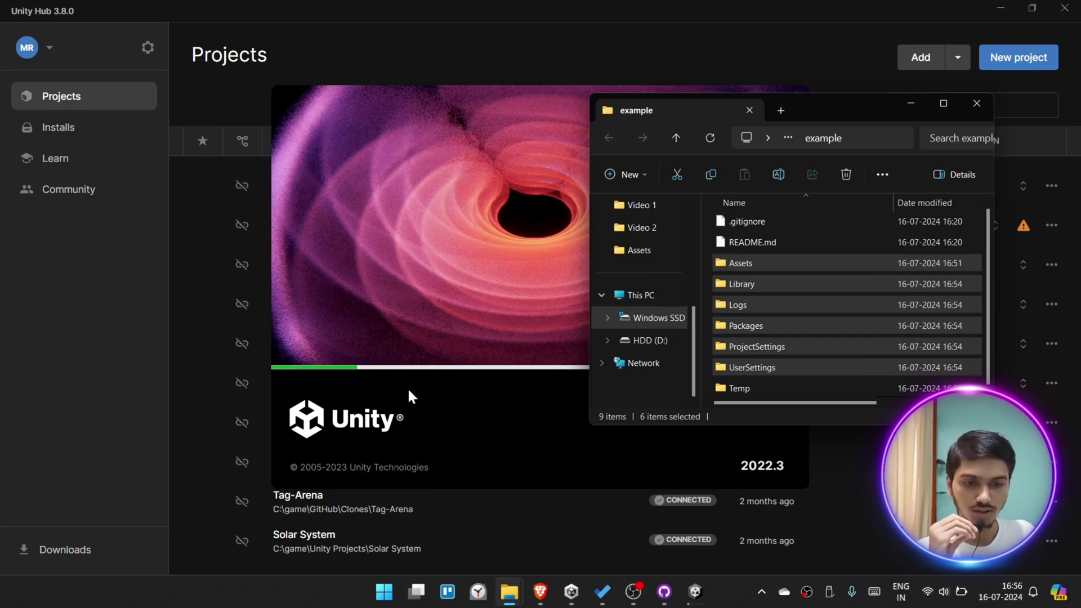
mouse_move(752, 390)
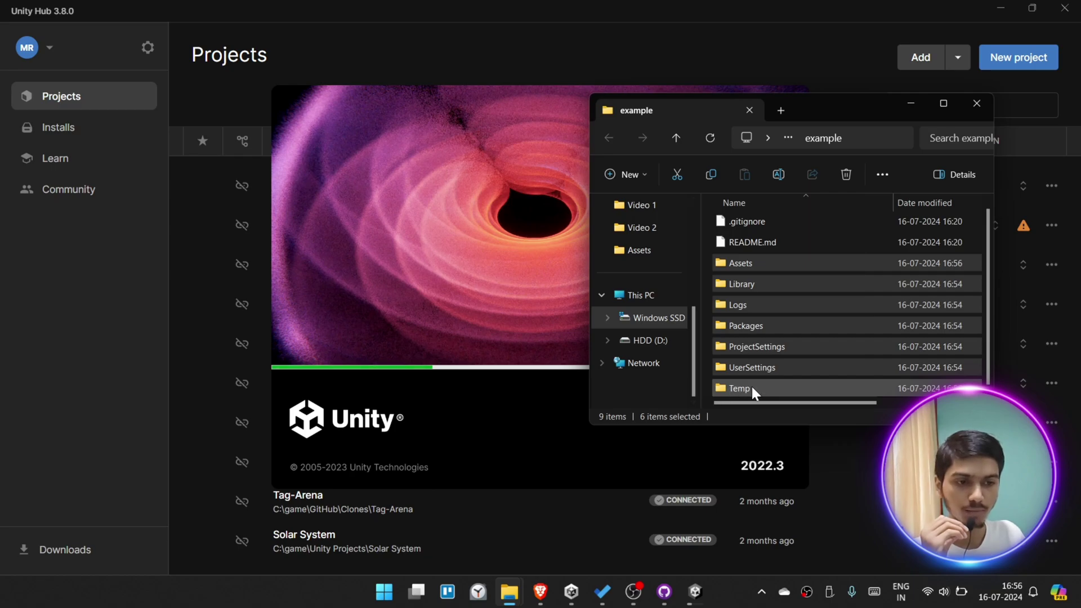
left_click_drag(837, 121, 572, 200)
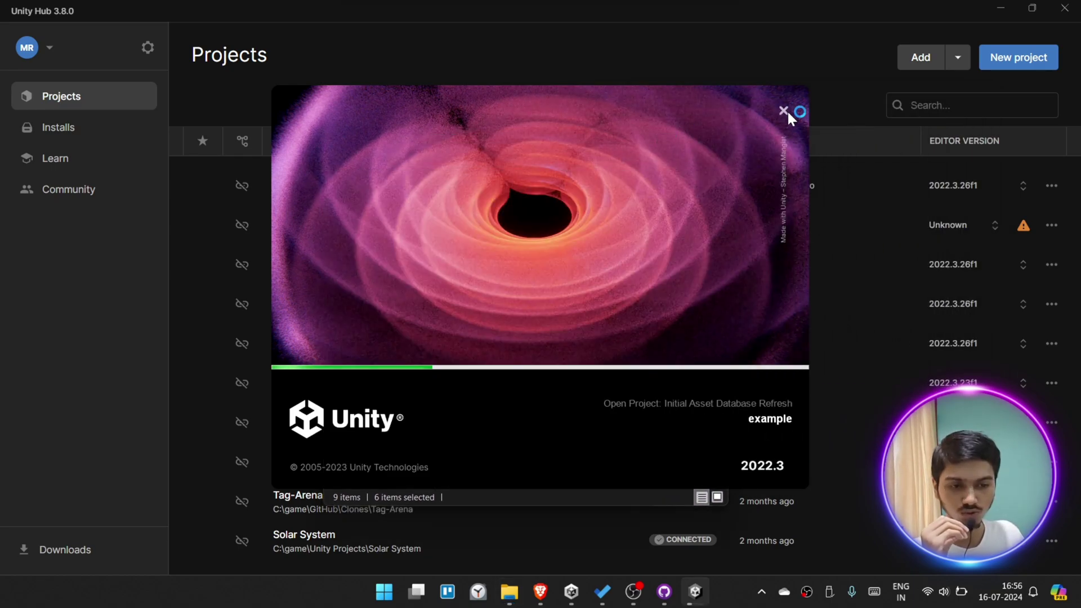
left_click(784, 110)
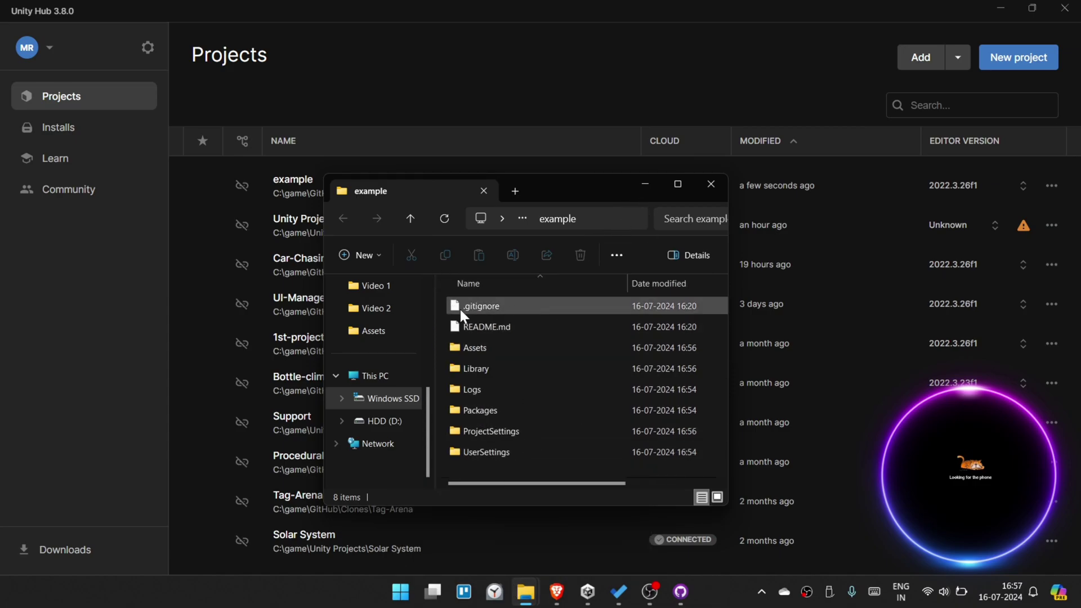
Step: Check Unity Hub, then return to GitHub Desktop showing example on main with 0 changed files
left_click(646, 185)
left_click(681, 592)
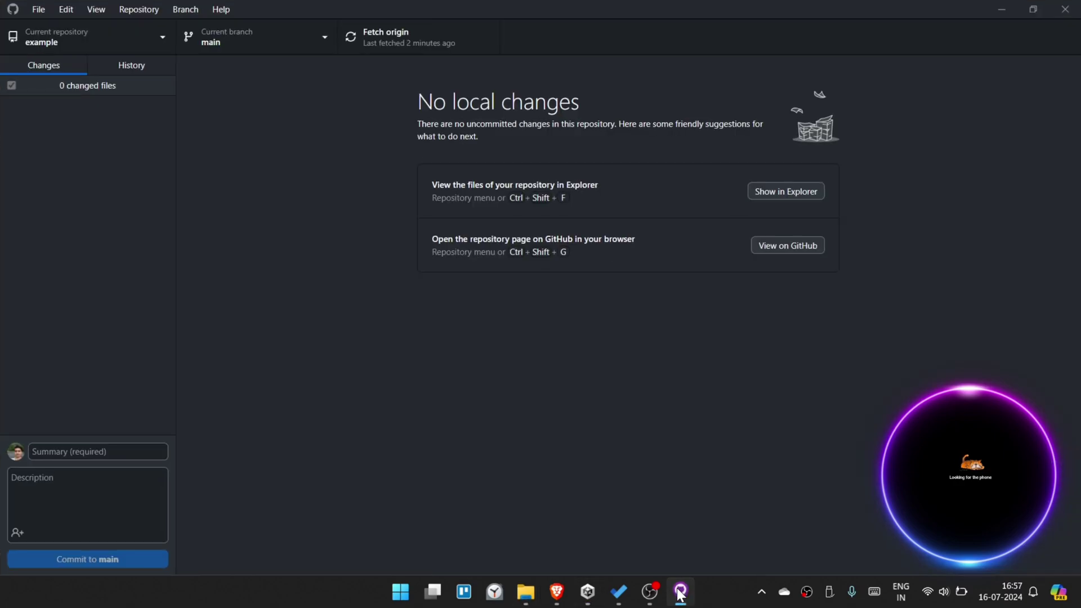
left_click(680, 593)
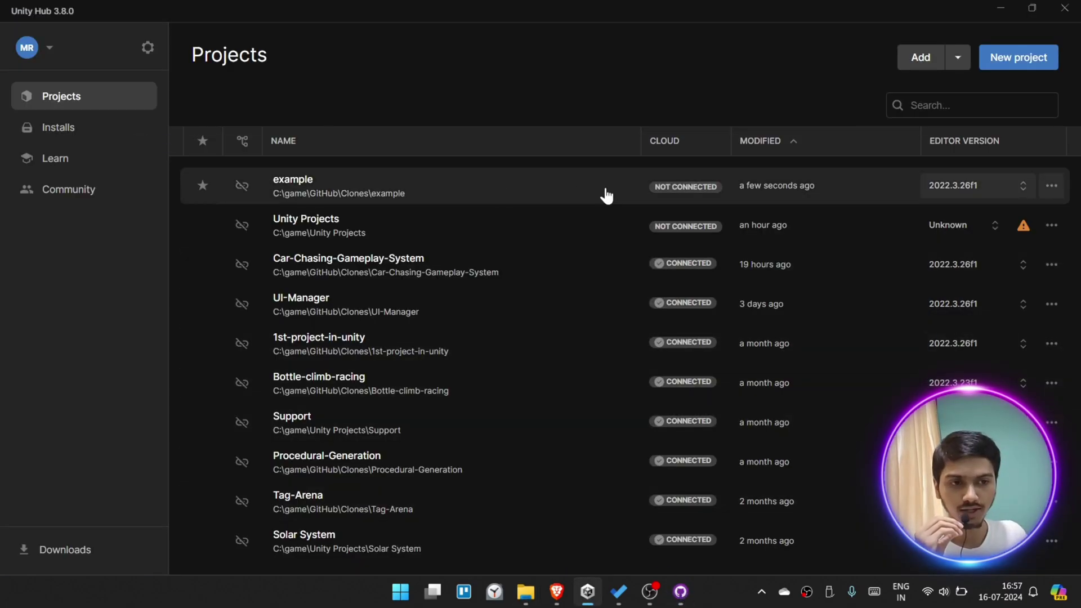
left_click(680, 592)
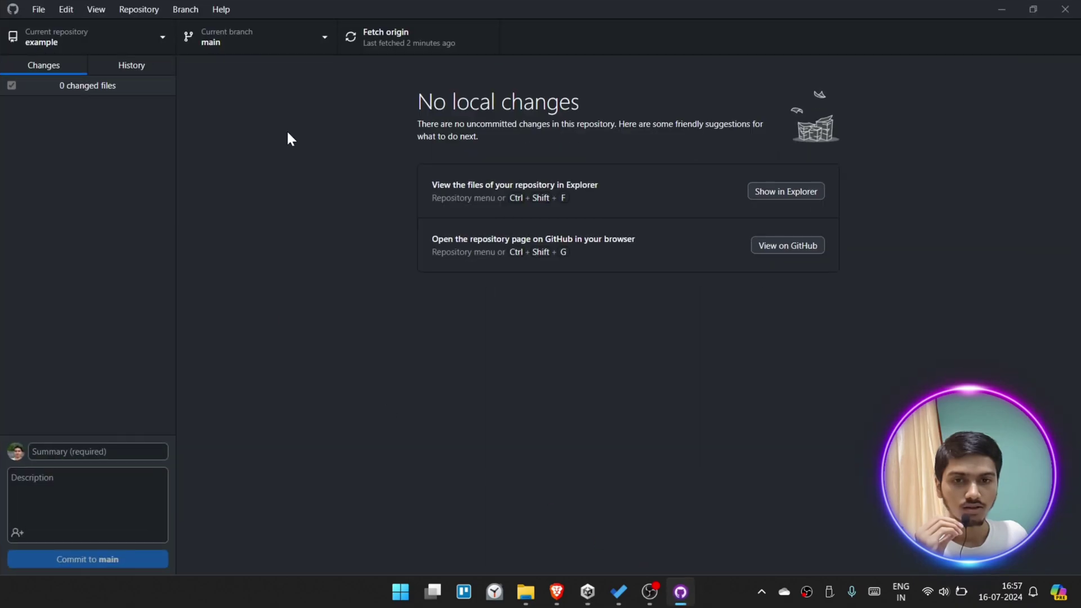